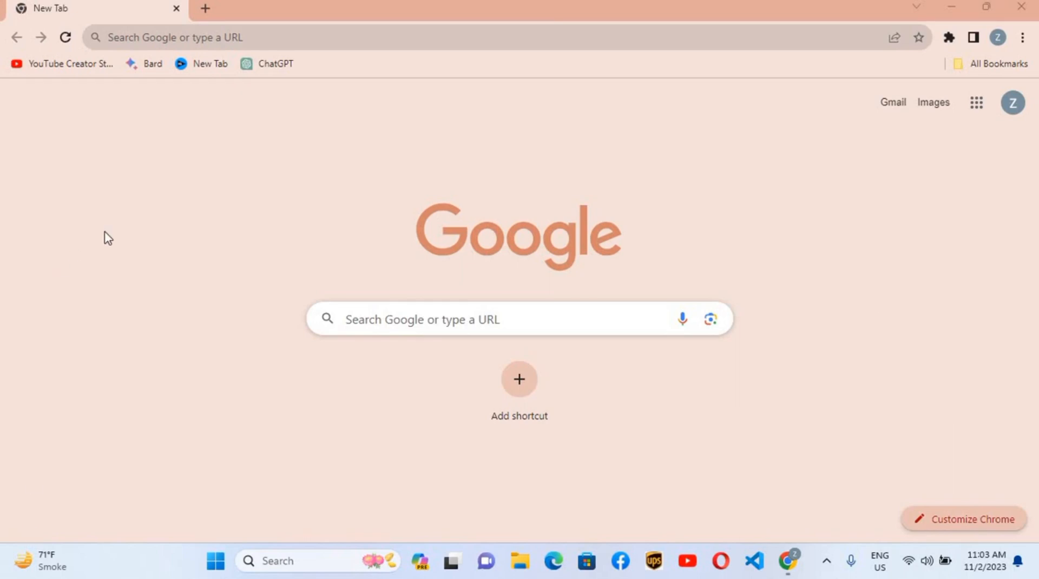
Step: Search the web for "office customization tool" and open the Microsoft 365 Apps admin center's Office Customization Tool page
{"action": "left_click", "coordinate": [174, 38]}
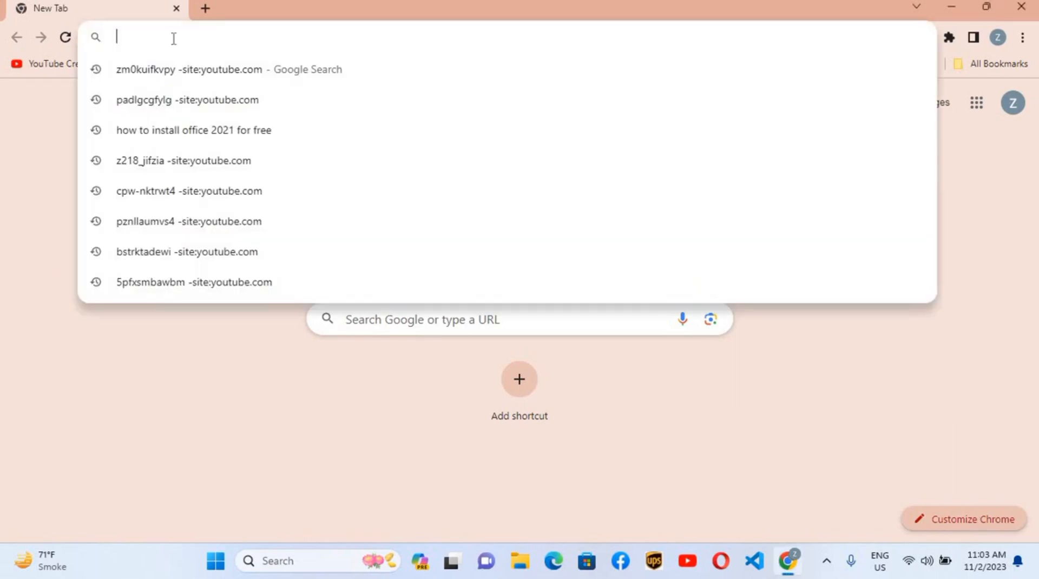
{"action": "type", "text": "office cus"}
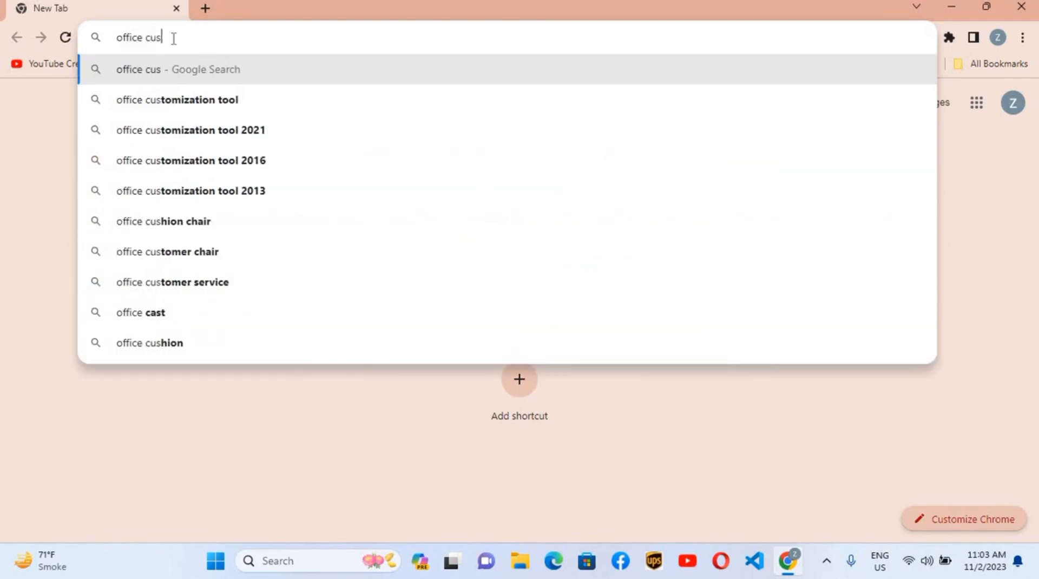
{"action": "key", "text": "Down"}
{"action": "key", "text": "Return"}
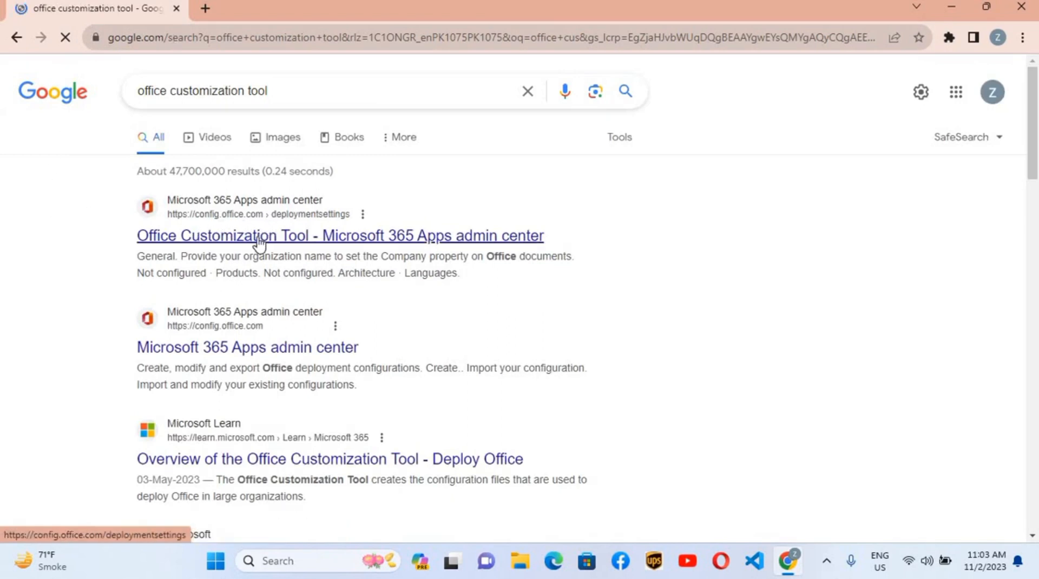
{"action": "left_click", "coordinate": [260, 239]}
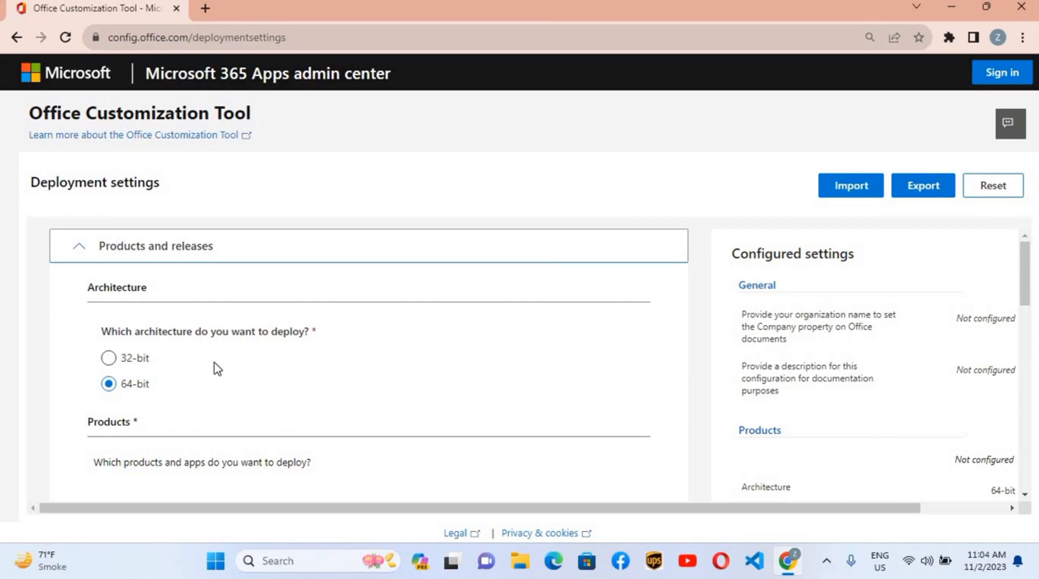
Step: Choose the 64-bit architecture and select Office Professional Plus 2019 - Volume License as the Office suite
{"action": "left_click", "coordinate": [132, 360]}
{"action": "left_click", "coordinate": [138, 385]}
{"action": "scroll", "coordinate": [169, 355], "scroll_direction": "down", "scroll_amount": 1}
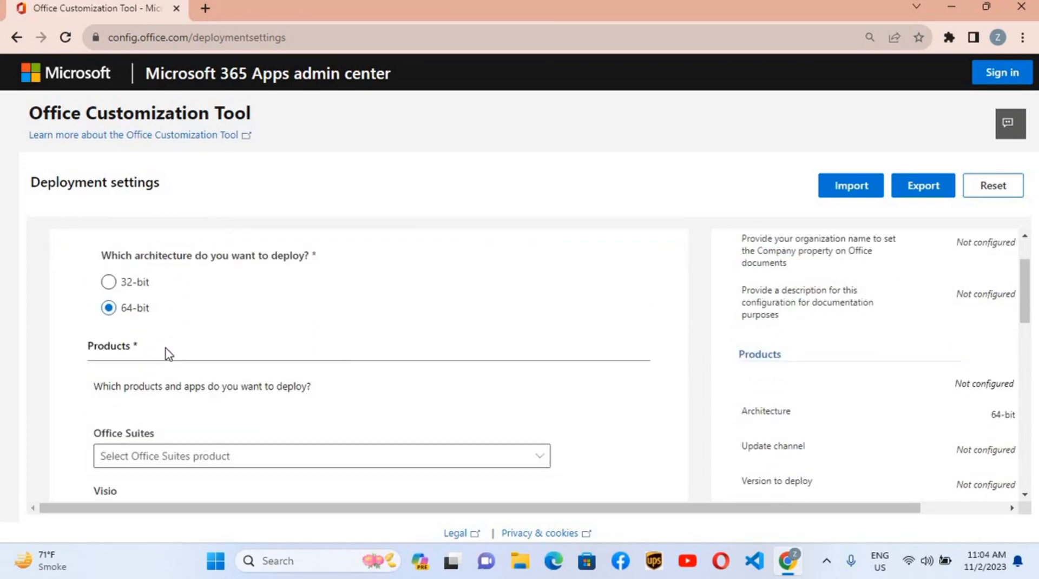
{"action": "scroll", "coordinate": [169, 355], "scroll_direction": "down", "scroll_amount": 1}
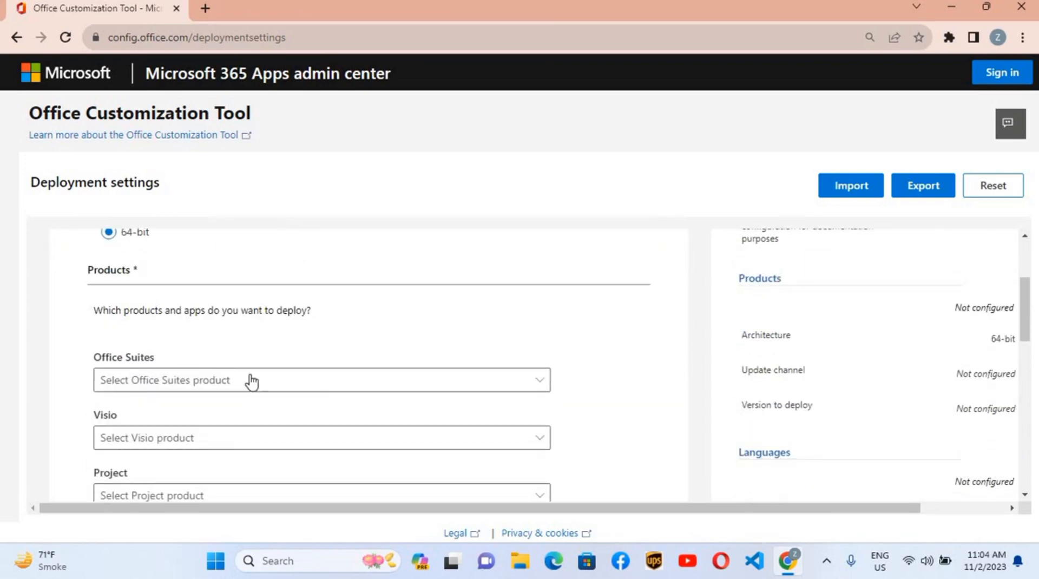
{"action": "left_click", "coordinate": [173, 385]}
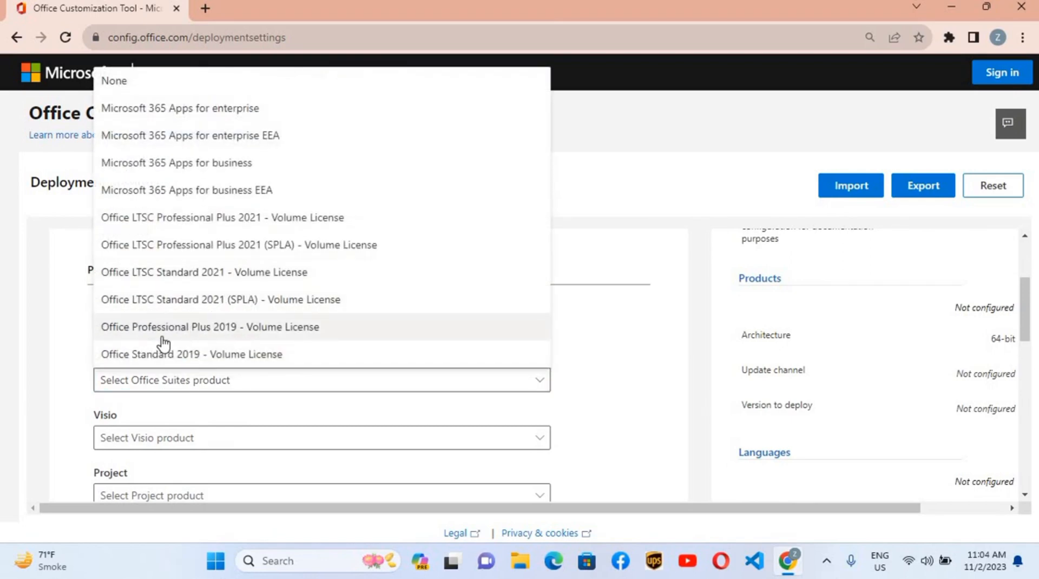
{"action": "left_click", "coordinate": [281, 330]}
Step: Exclude OneDrive Desktop, Outlook, Publisher and OneNote from the deployed apps and continue to the language settings
{"action": "scroll", "coordinate": [301, 308], "scroll_direction": "down", "scroll_amount": 3}
{"action": "scroll", "coordinate": [301, 309], "scroll_direction": "down", "scroll_amount": 2}
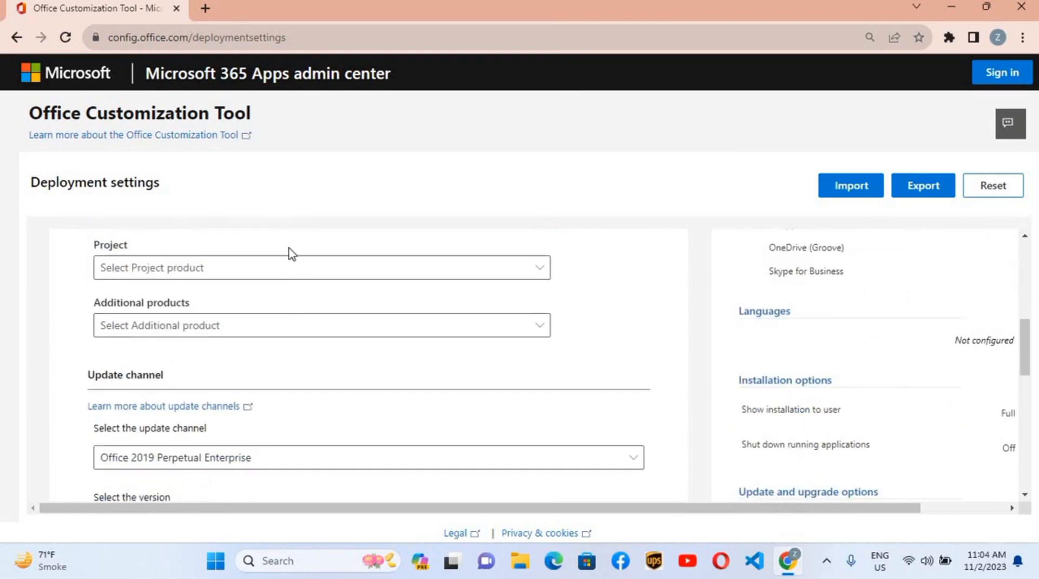
{"action": "scroll", "coordinate": [255, 322], "scroll_direction": "down", "scroll_amount": 6}
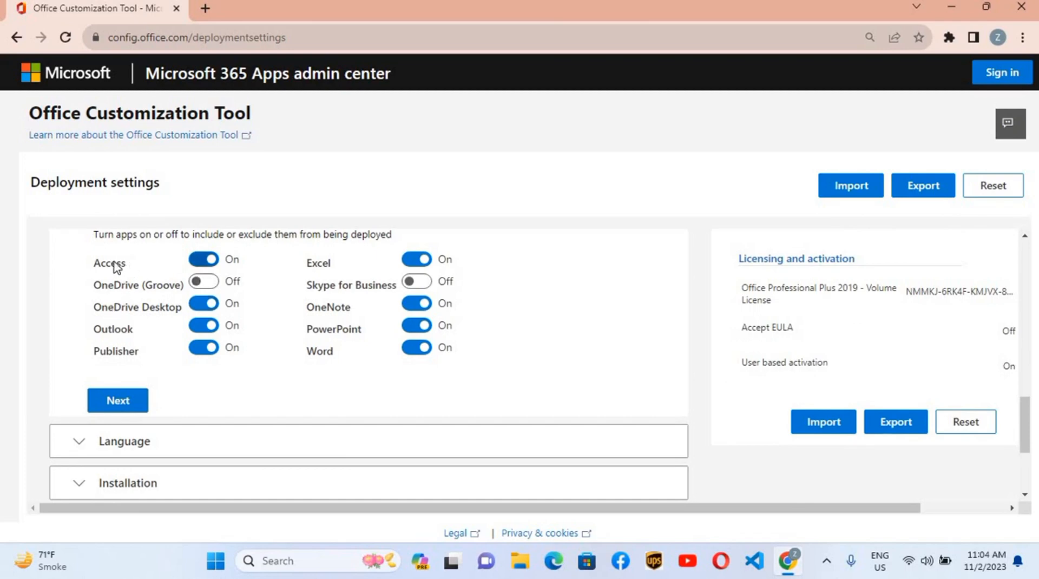
{"action": "left_click", "coordinate": [201, 303]}
{"action": "left_click", "coordinate": [197, 328]}
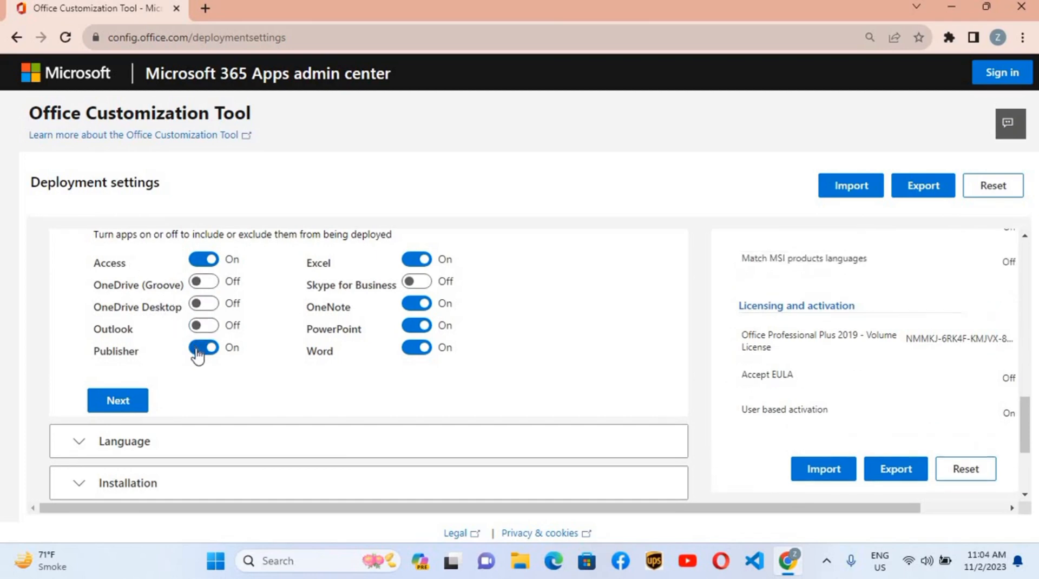
{"action": "left_click", "coordinate": [198, 350]}
{"action": "left_click", "coordinate": [411, 304]}
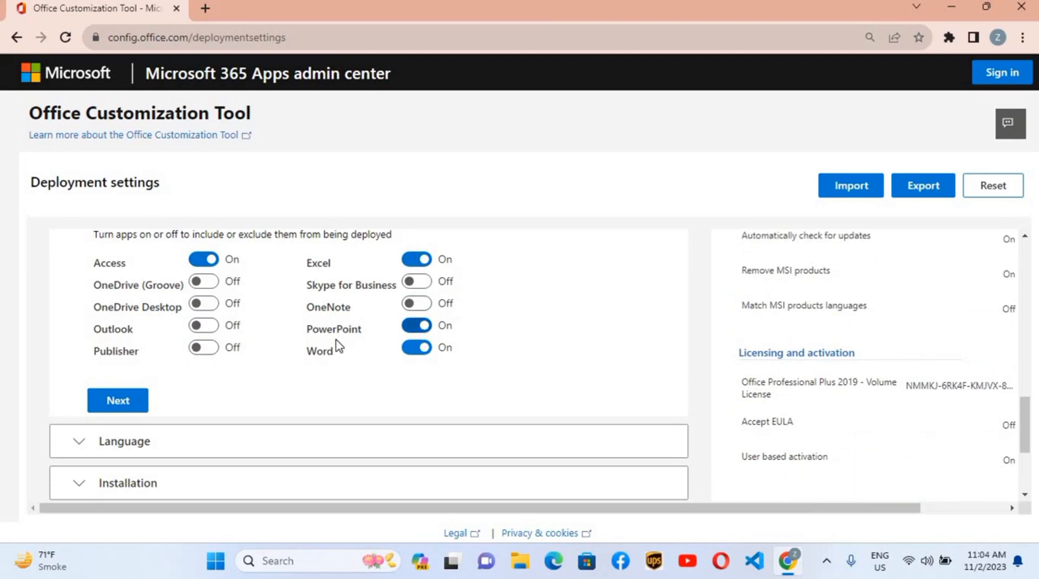
{"action": "left_click", "coordinate": [122, 410]}
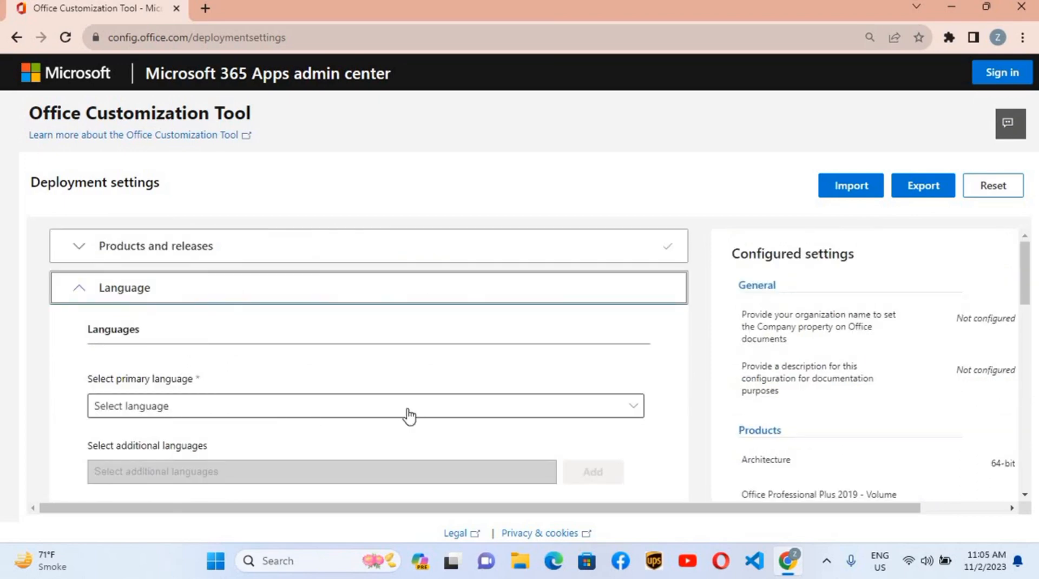
Step: Set the primary language to English (United States) and proceed through the installation options with their defaults
{"action": "left_click", "coordinate": [631, 412]}
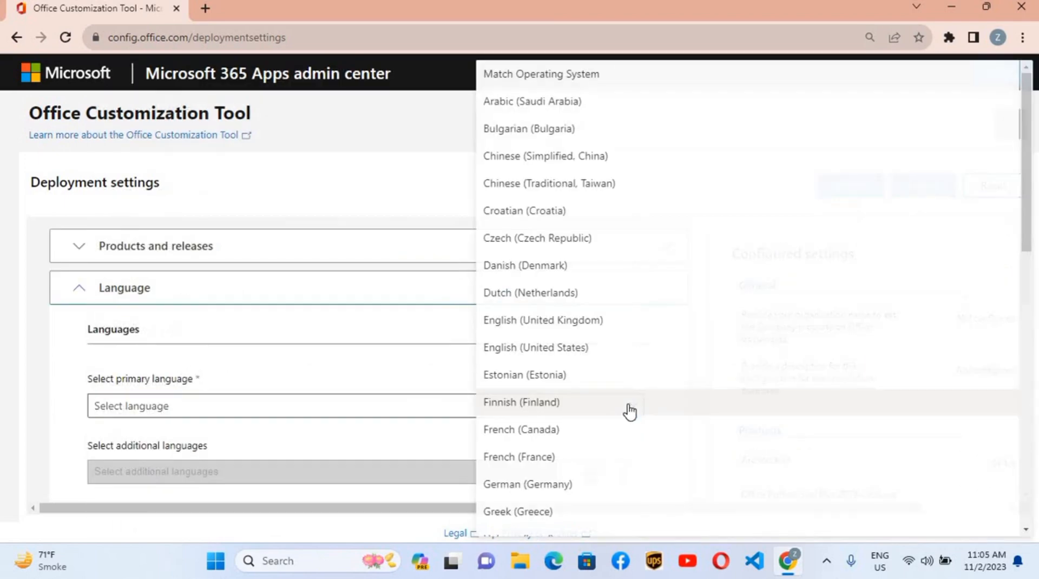
{"action": "left_click", "coordinate": [557, 349]}
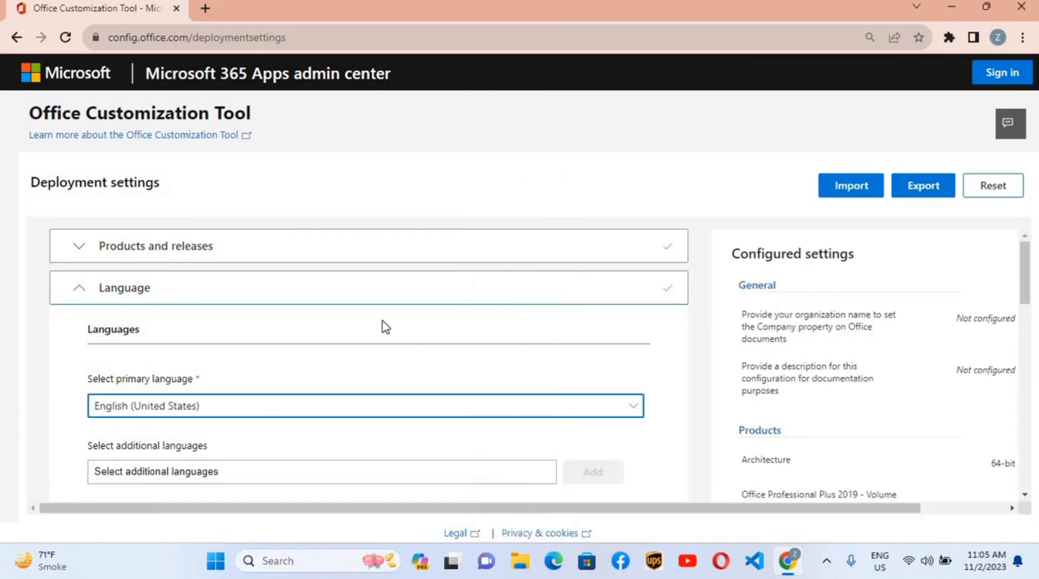
{"action": "scroll", "coordinate": [128, 308], "scroll_direction": "down", "scroll_amount": 5}
{"action": "left_click", "coordinate": [127, 308]}
{"action": "scroll", "coordinate": [129, 306], "scroll_direction": "down", "scroll_amount": 3}
{"action": "scroll", "coordinate": [128, 306], "scroll_direction": "down", "scroll_amount": 4}
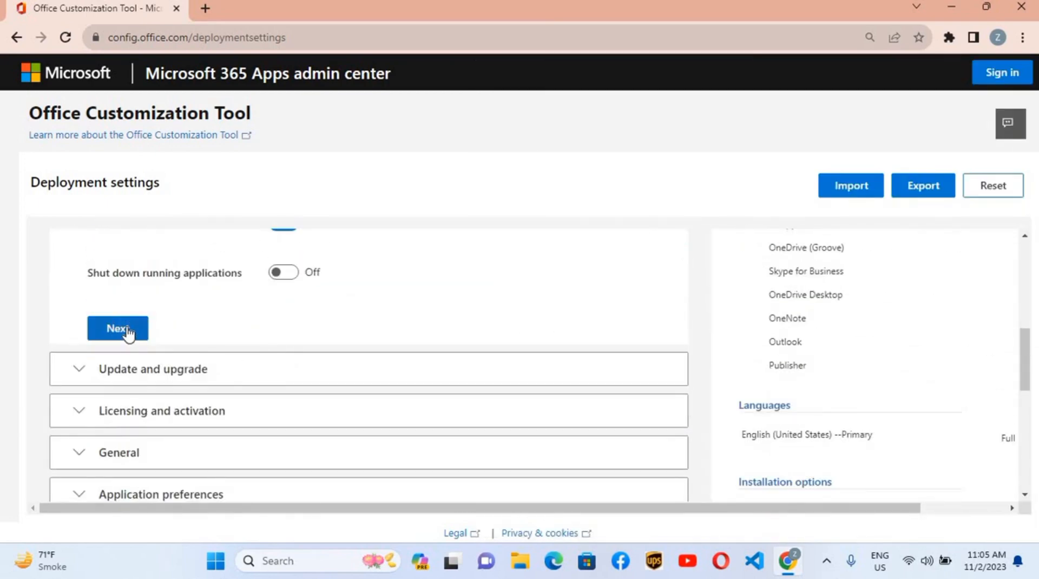
{"action": "left_click", "coordinate": [128, 339]}
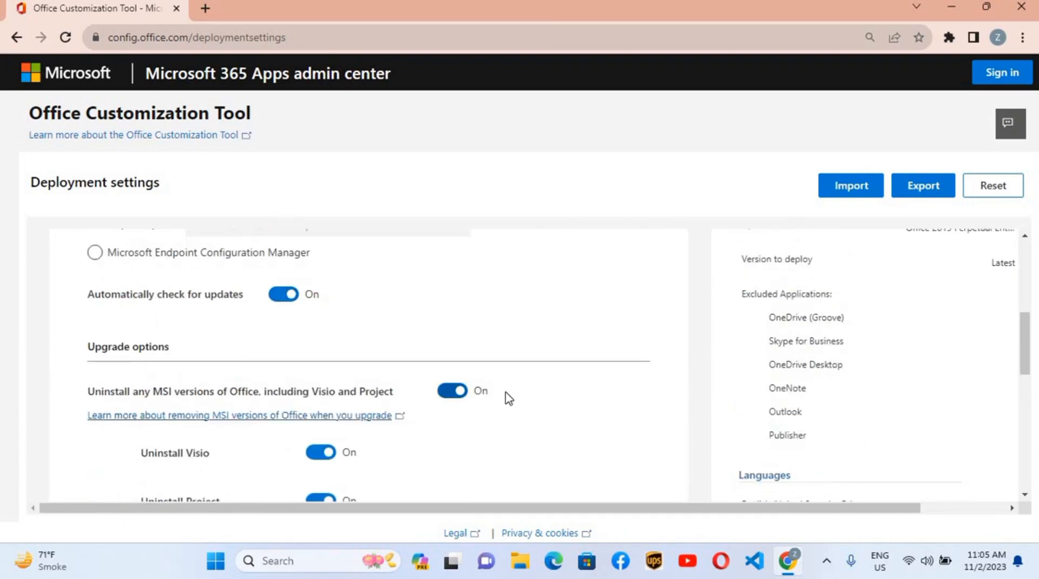
Step: Turn off uninstalling MSI versions of Office in the upgrade options and continue to licensing and activation
{"action": "left_click", "coordinate": [248, 396]}
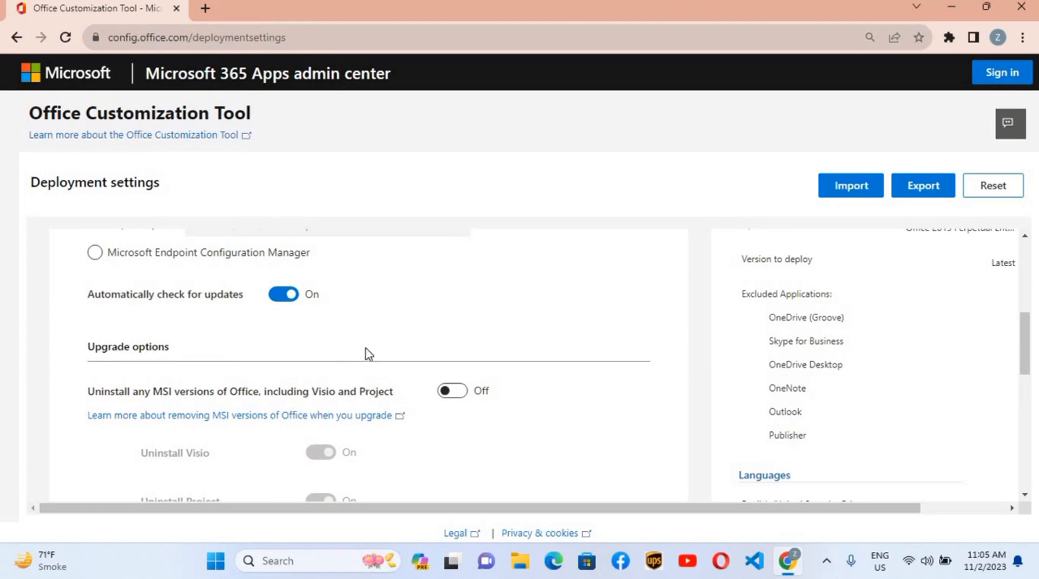
{"action": "scroll", "coordinate": [365, 352], "scroll_direction": "down", "scroll_amount": 5}
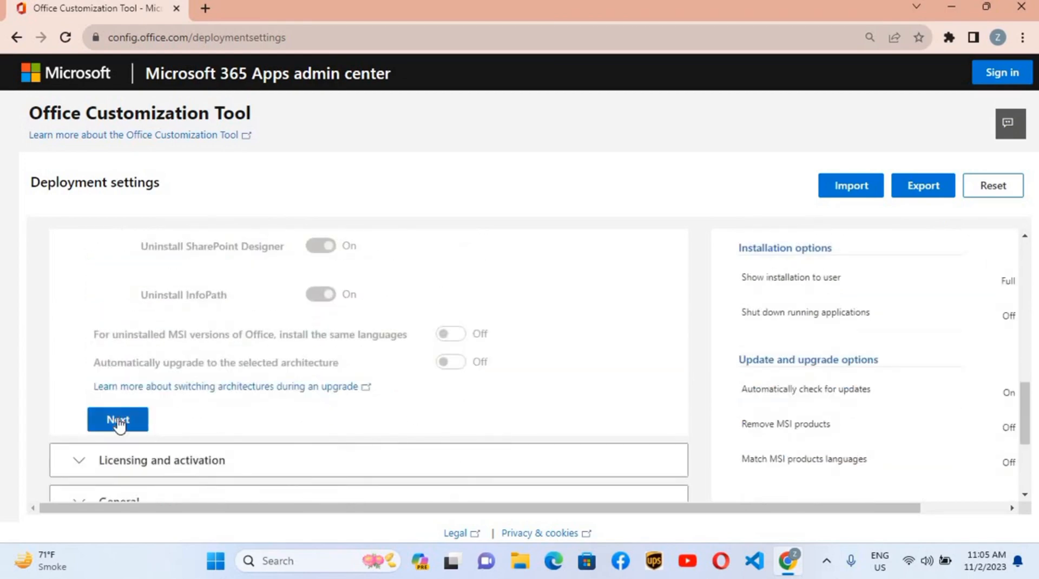
{"action": "left_click", "coordinate": [116, 419]}
Step: Keep the default licensing, general and application preference settings and finish the deployment configuration
{"action": "scroll", "coordinate": [151, 363], "scroll_direction": "down", "scroll_amount": 3}
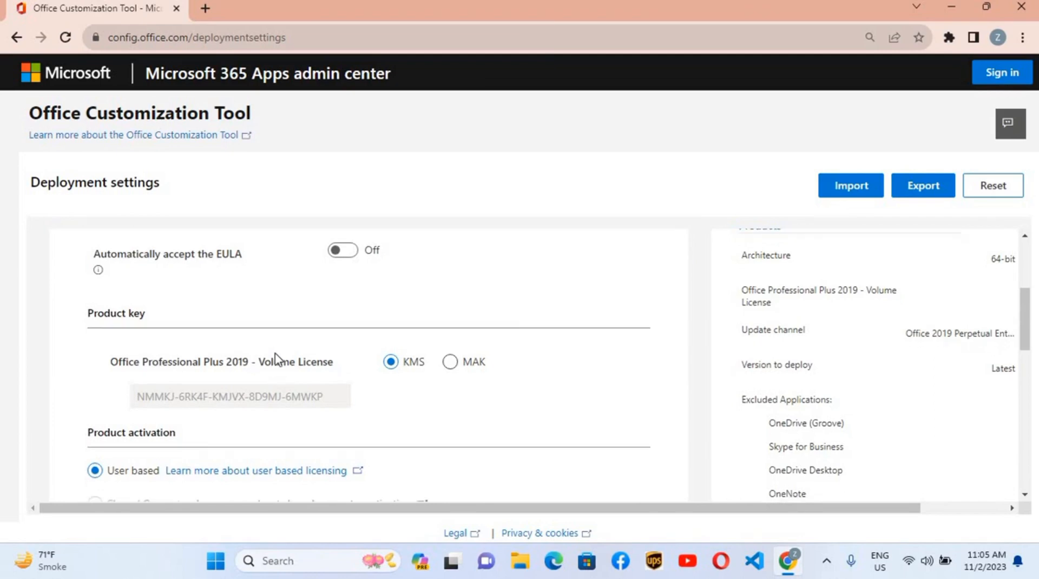
{"action": "scroll", "coordinate": [274, 359], "scroll_direction": "down", "scroll_amount": 4}
{"action": "left_click", "coordinate": [134, 431]}
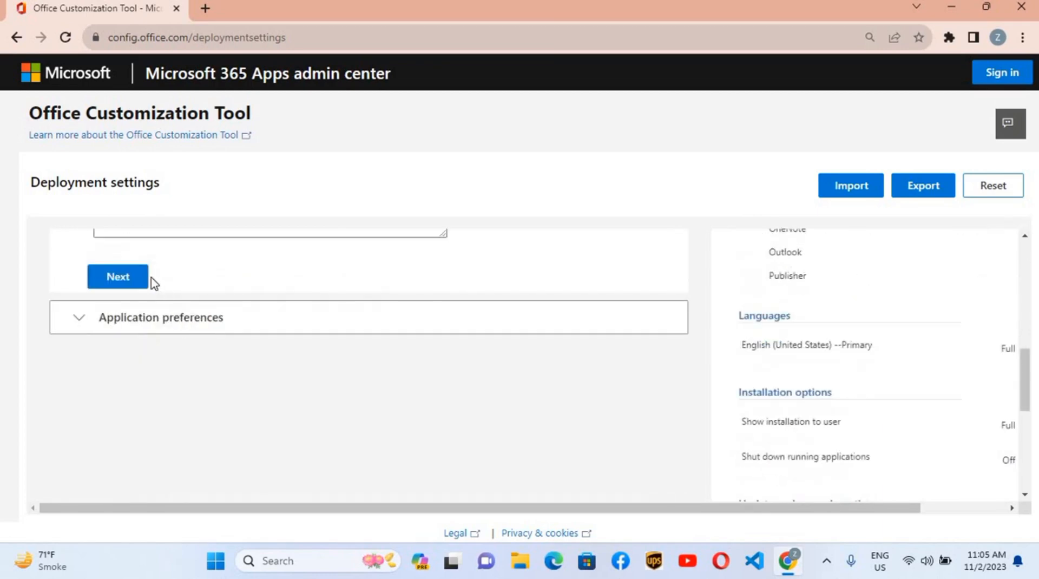
{"action": "left_click", "coordinate": [118, 276]}
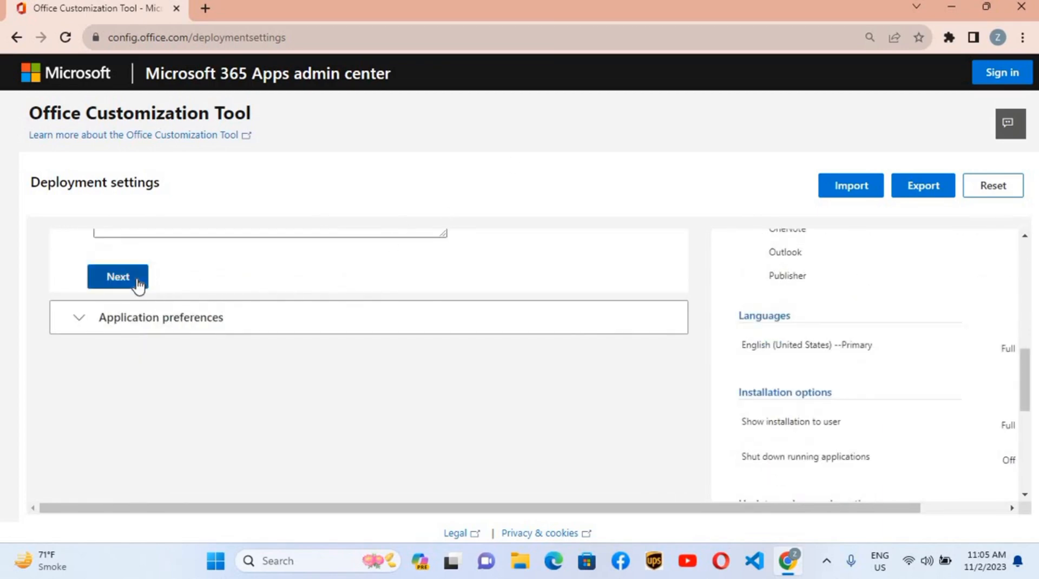
{"action": "scroll", "coordinate": [217, 333], "scroll_direction": "down", "scroll_amount": 5}
{"action": "scroll", "coordinate": [218, 334], "scroll_direction": "down", "scroll_amount": 5}
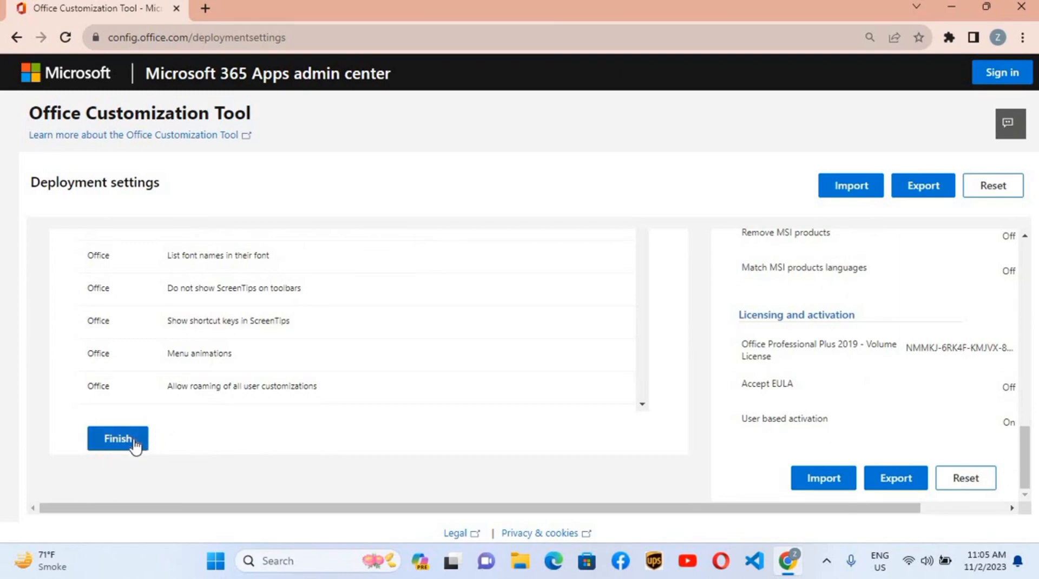
{"action": "left_click", "coordinate": [134, 445]}
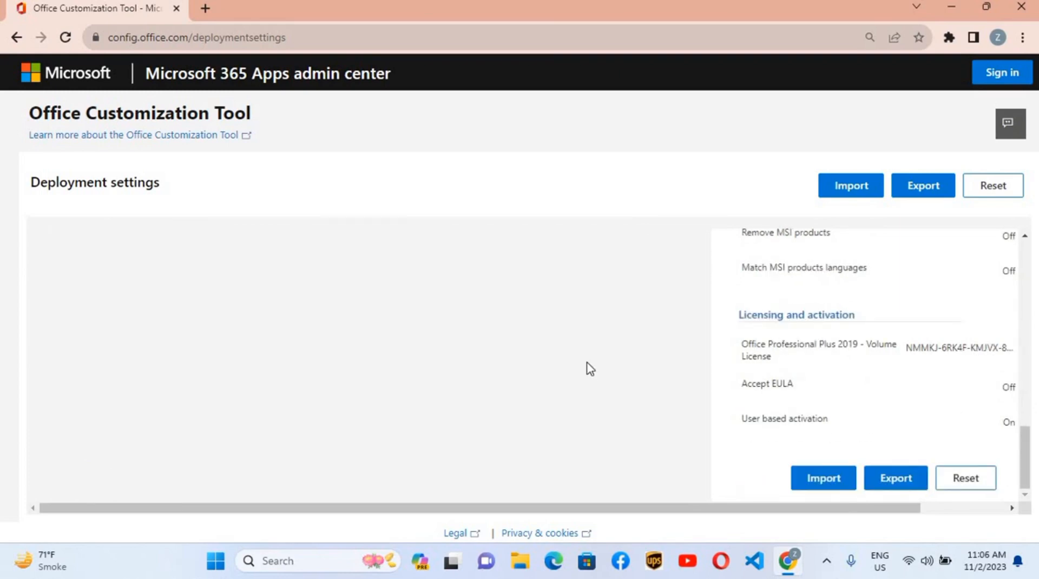
Step: Export the configuration as "Configuration" with Office Open XML formats as the default, accepting the license agreement terms
{"action": "left_click", "coordinate": [904, 482]}
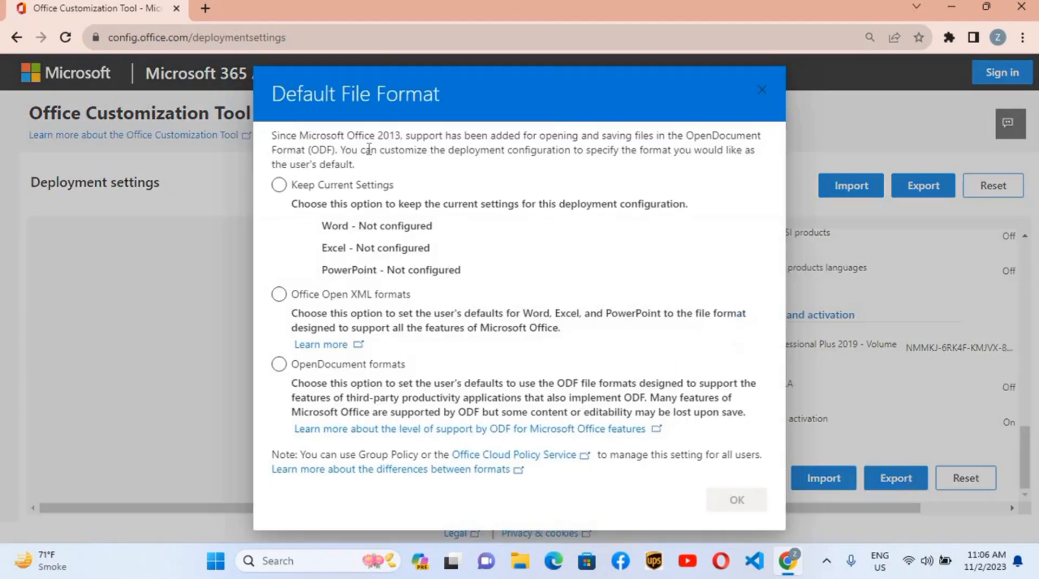
{"action": "left_click", "coordinate": [279, 295]}
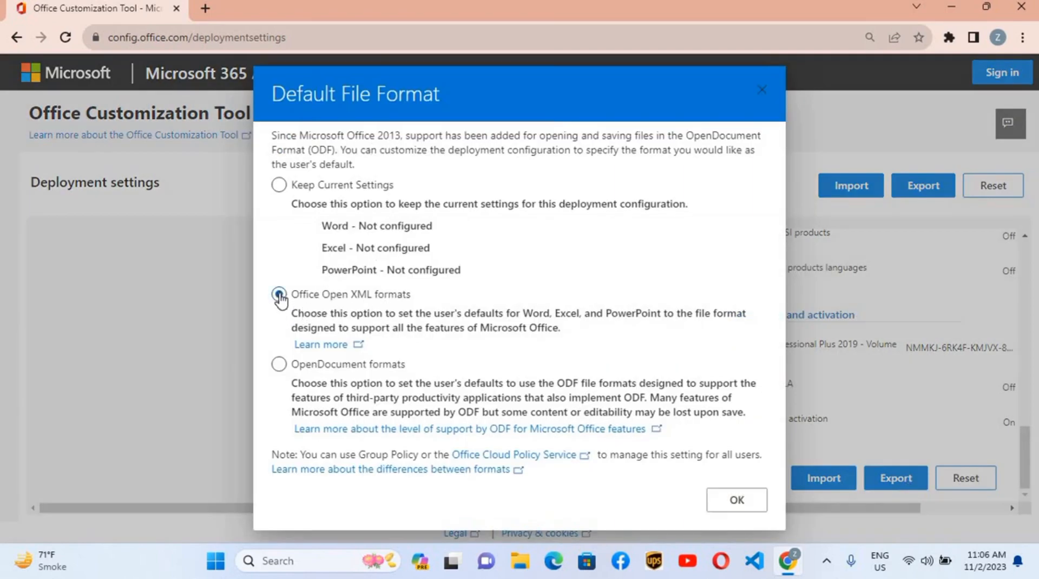
{"action": "left_click", "coordinate": [737, 500]}
{"action": "left_click", "coordinate": [552, 359]}
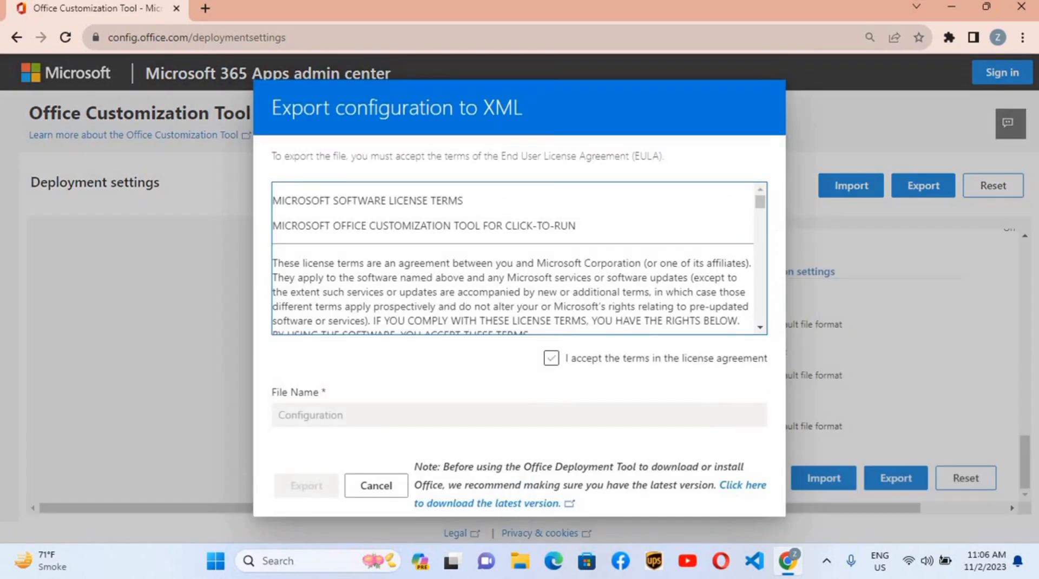
{"action": "left_click", "coordinate": [552, 358]}
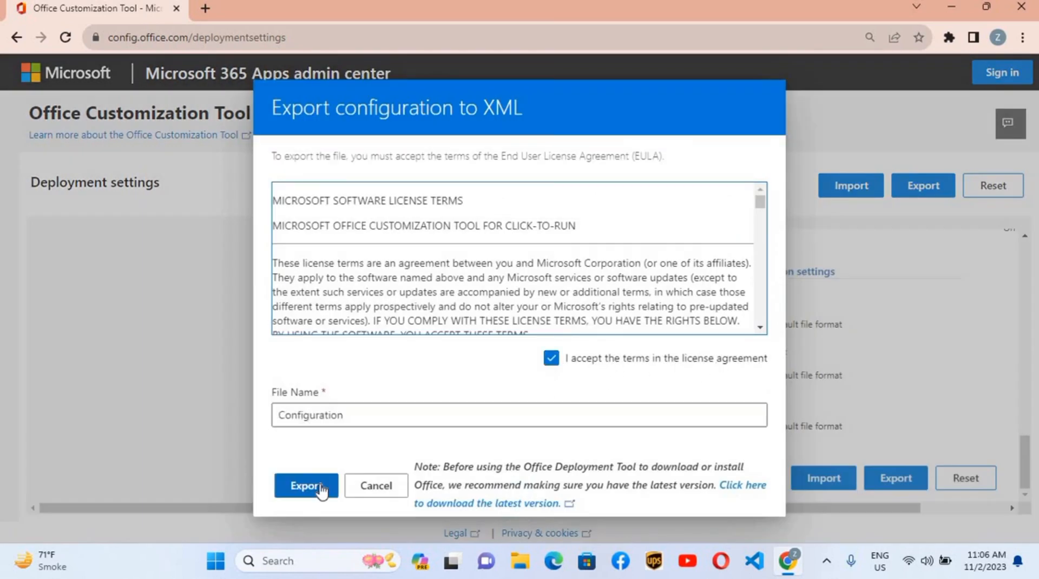
{"action": "left_click", "coordinate": [307, 486]}
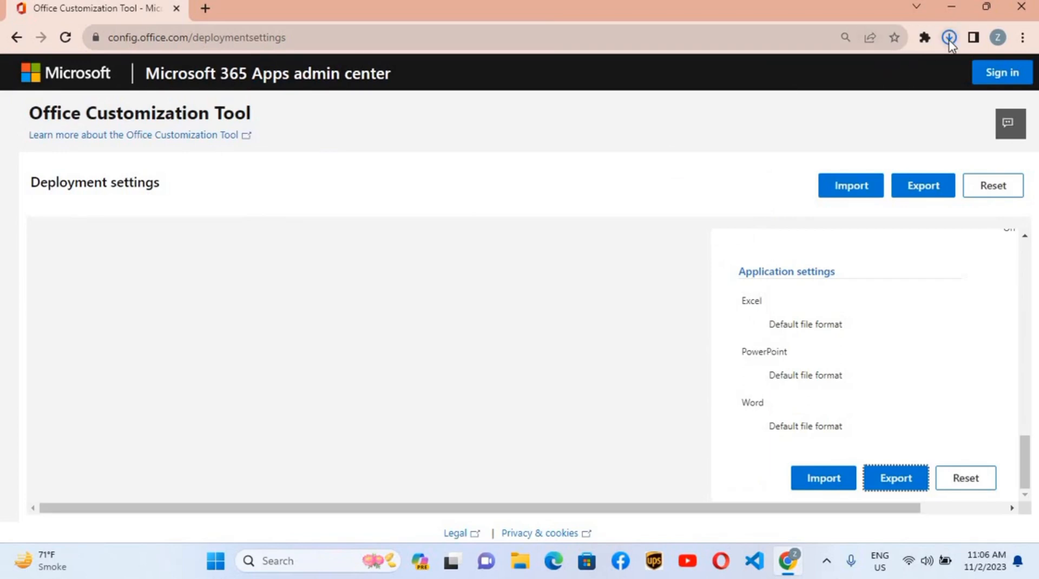
Step: Search for "office deployment tool" in a new tab and download the English version from Microsoft's official download page
{"action": "left_click", "coordinate": [205, 10]}
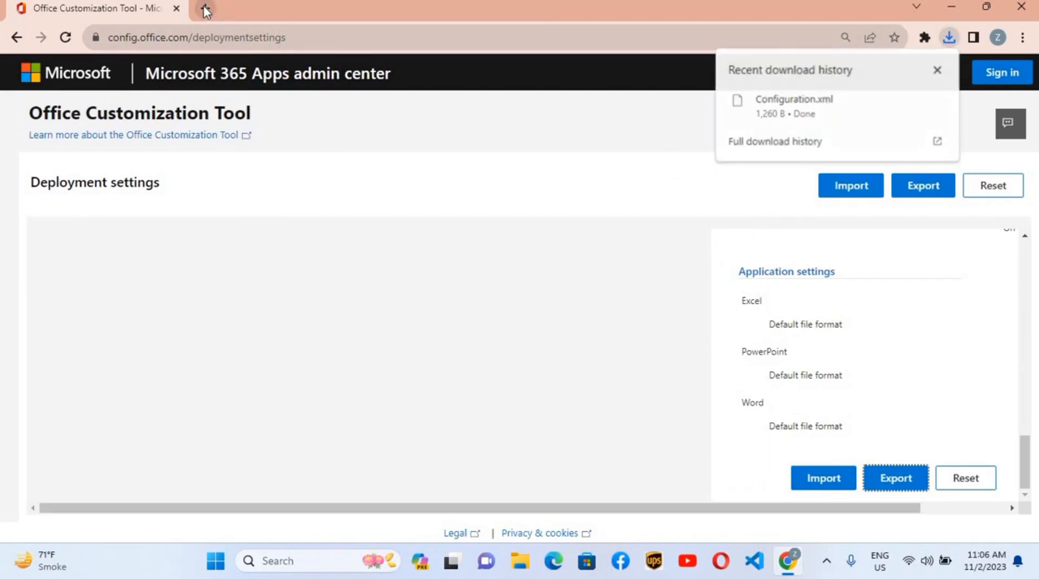
{"action": "type", "text": "office de"}
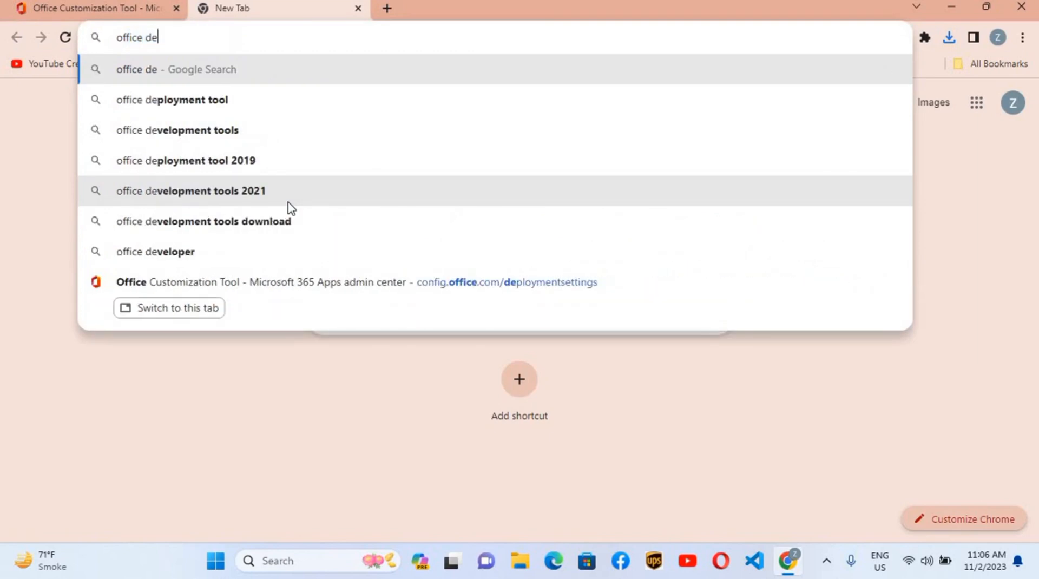
{"action": "key", "text": "Down"}
{"action": "key", "text": "Return"}
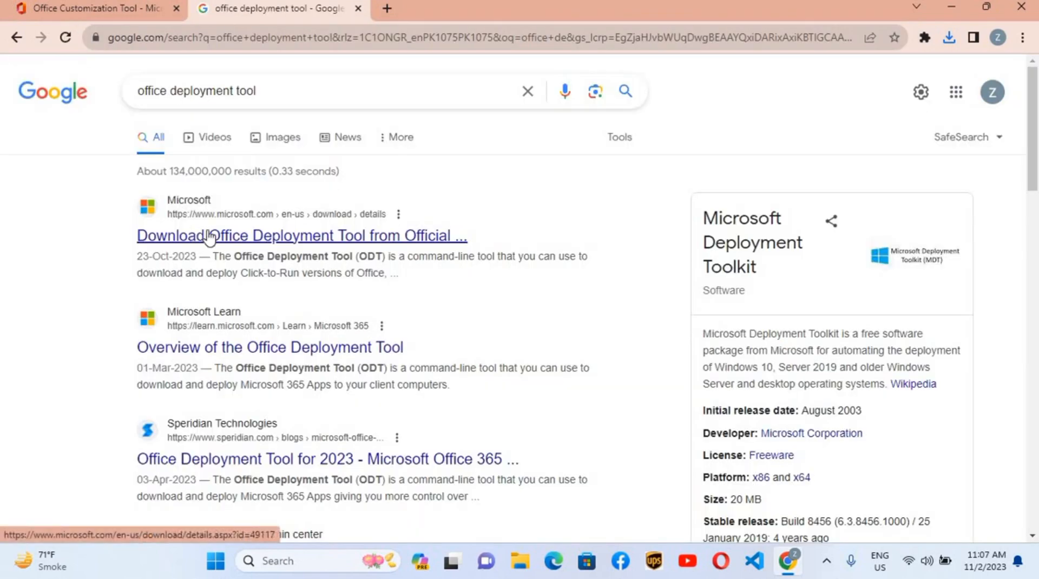
{"action": "left_click", "coordinate": [233, 233]}
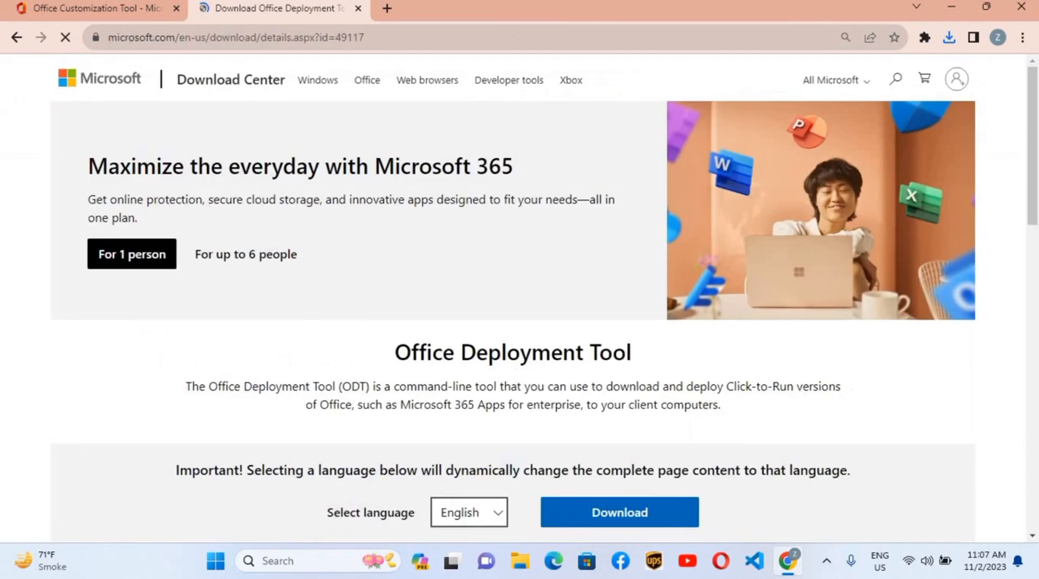
{"action": "scroll", "coordinate": [522, 260], "scroll_direction": "down", "scroll_amount": 2}
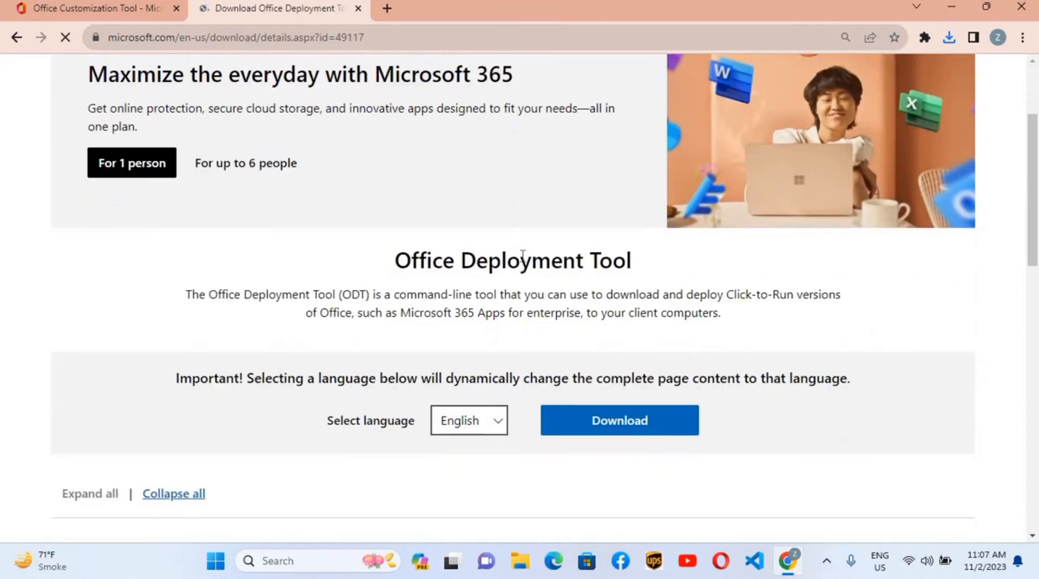
{"action": "left_click", "coordinate": [632, 434]}
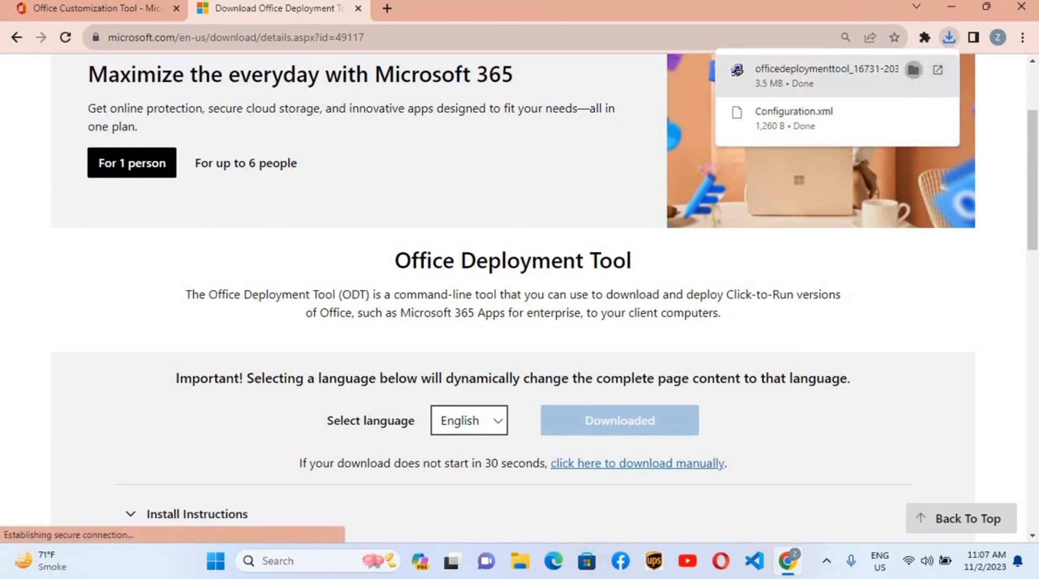
Step: Open the Downloads folder containing the deployment tool and create a new folder named "Office 2019" in it
{"action": "left_click", "coordinate": [915, 76]}
{"action": "right_click", "coordinate": [712, 198]}
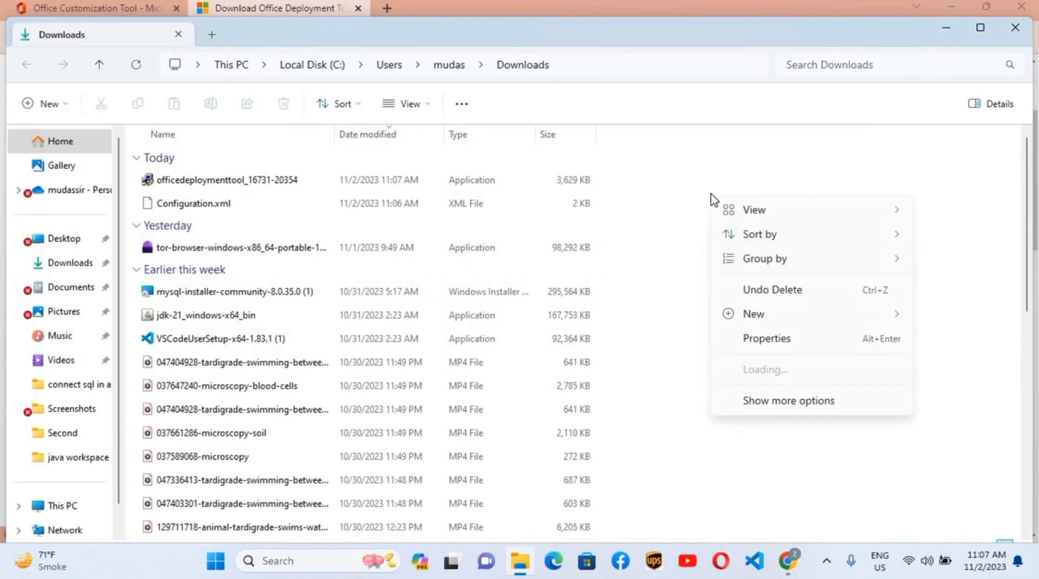
{"action": "mouse_move", "coordinate": [754, 314]}
{"action": "left_click", "coordinate": [605, 324]}
{"action": "type", "text": "Of"}
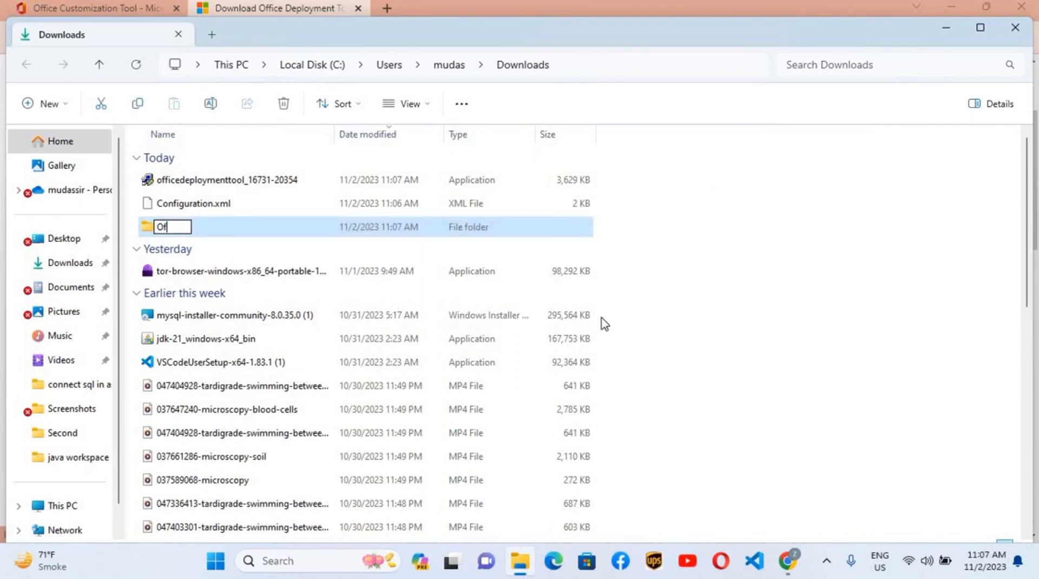
{"action": "type", "text": "fice 2019"}
{"action": "left_click", "coordinate": [187, 184]}
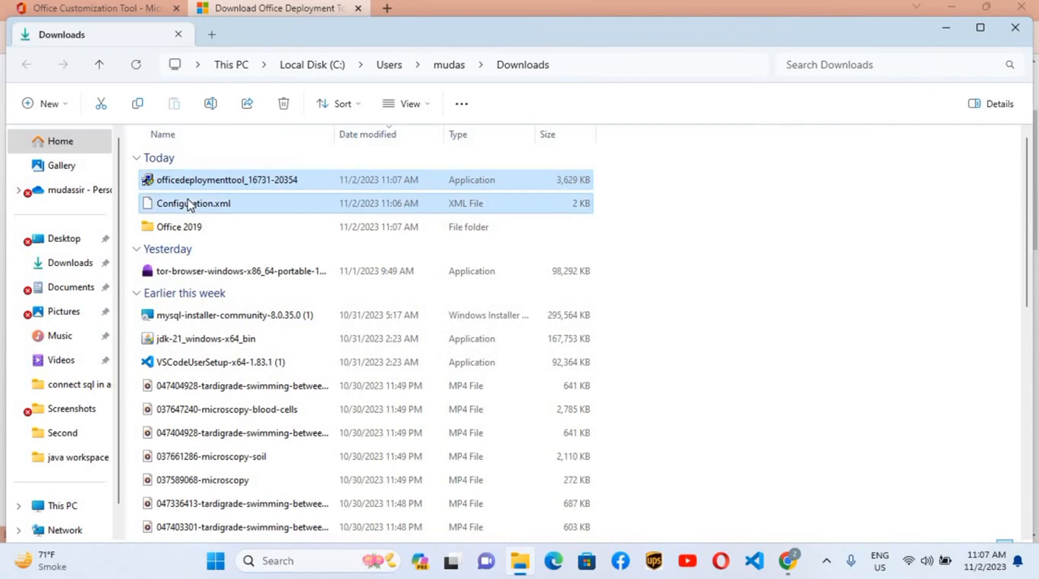
{"action": "double_click", "coordinate": [166, 226]}
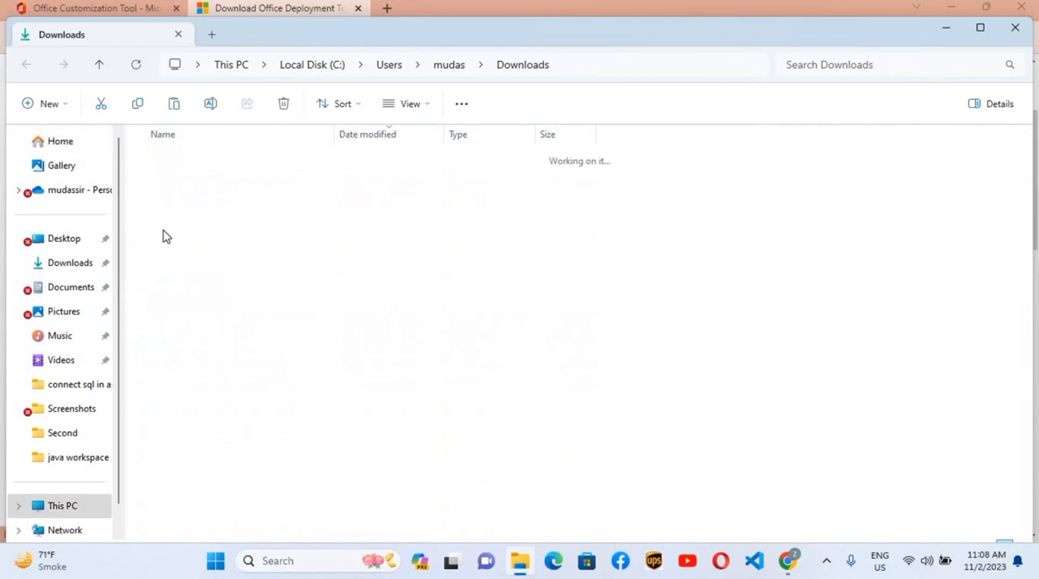
{"action": "right_click", "coordinate": [199, 203]}
{"action": "left_click", "coordinate": [213, 220]}
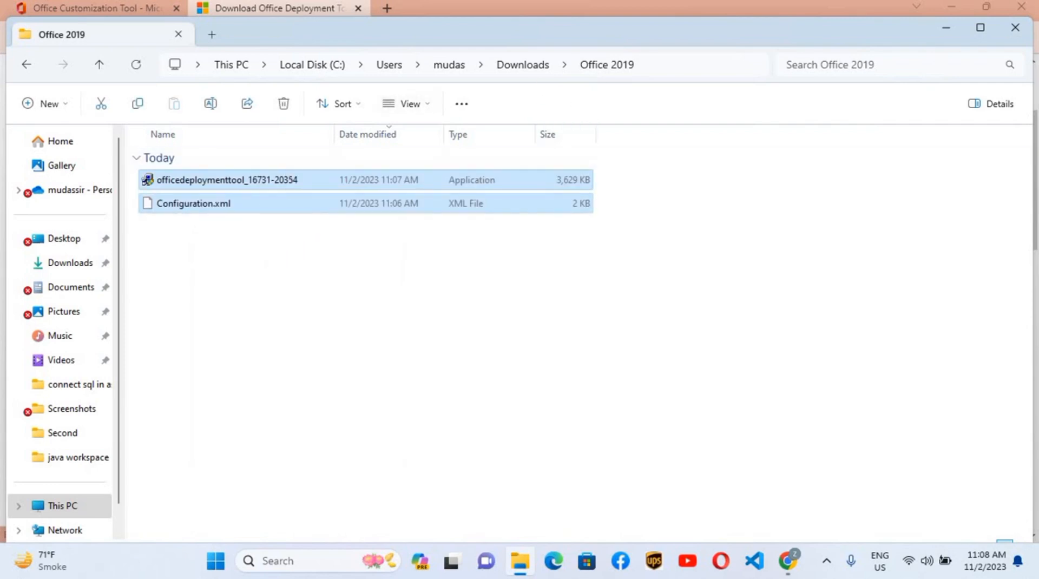
{"action": "left_click", "coordinate": [284, 183]}
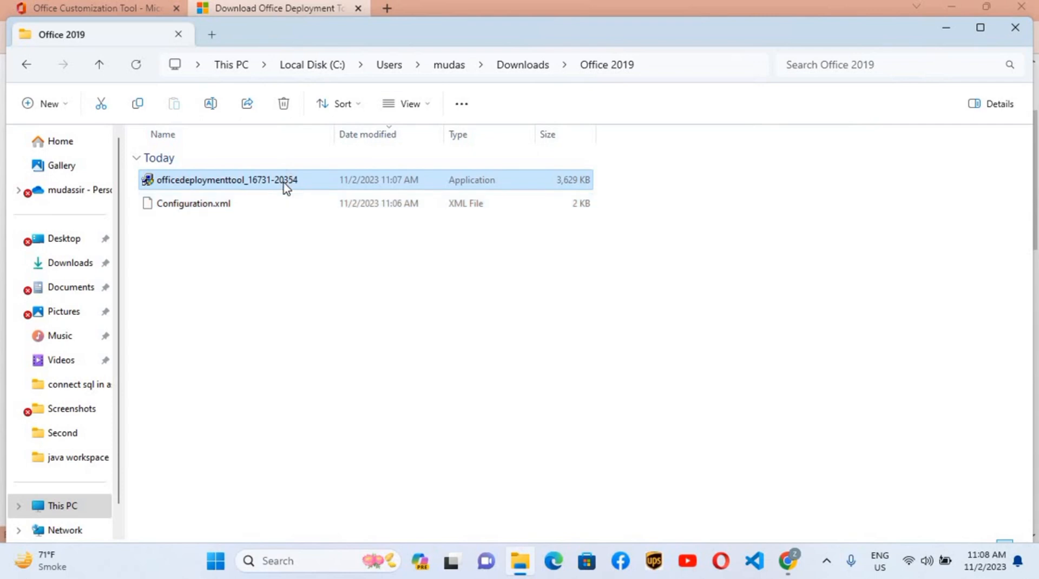
{"action": "right_click", "coordinate": [285, 186]}
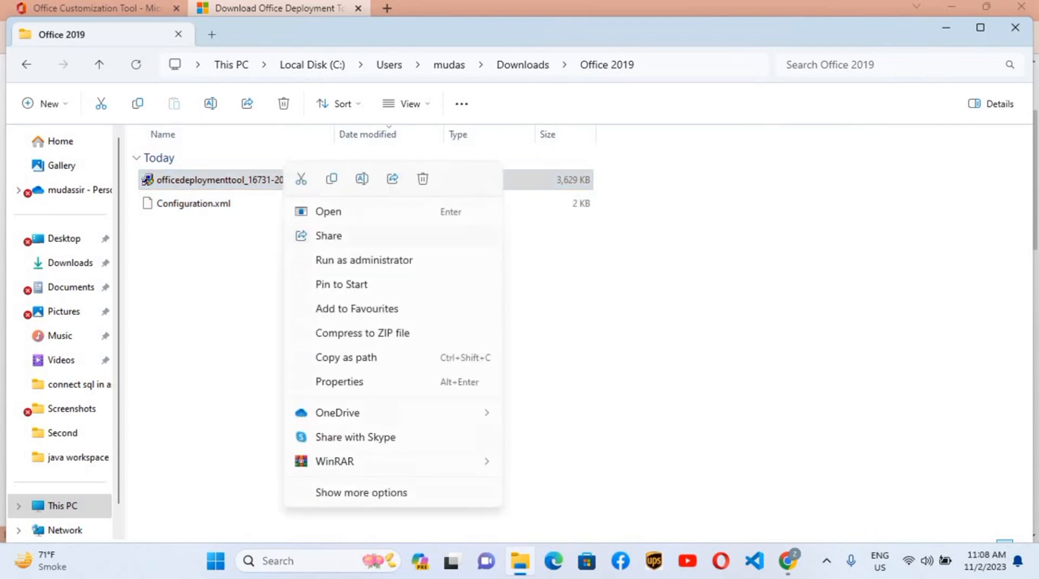
{"action": "left_click", "coordinate": [317, 261]}
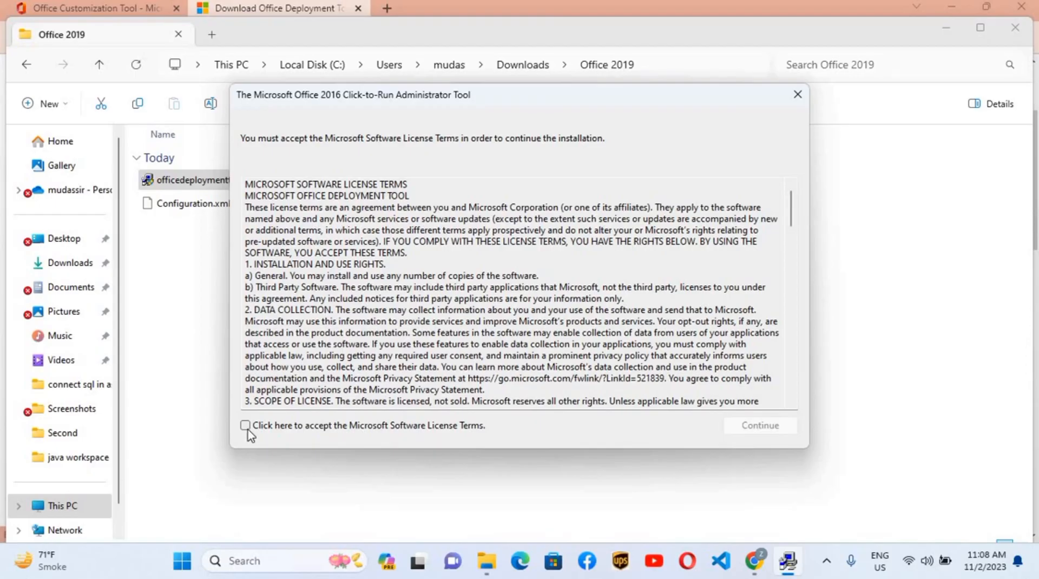
{"action": "left_click", "coordinate": [245, 426]}
{"action": "left_click", "coordinate": [741, 428]}
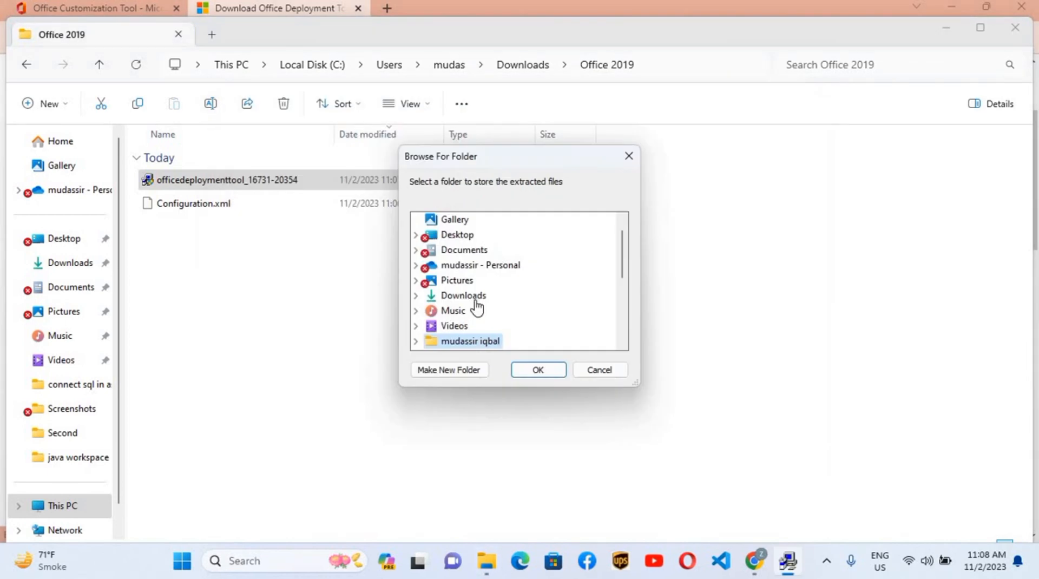
Step: Extract the deployment tool's files into the Office 2019 folder inside Downloads and dismiss the completion message
{"action": "left_click", "coordinate": [475, 296]}
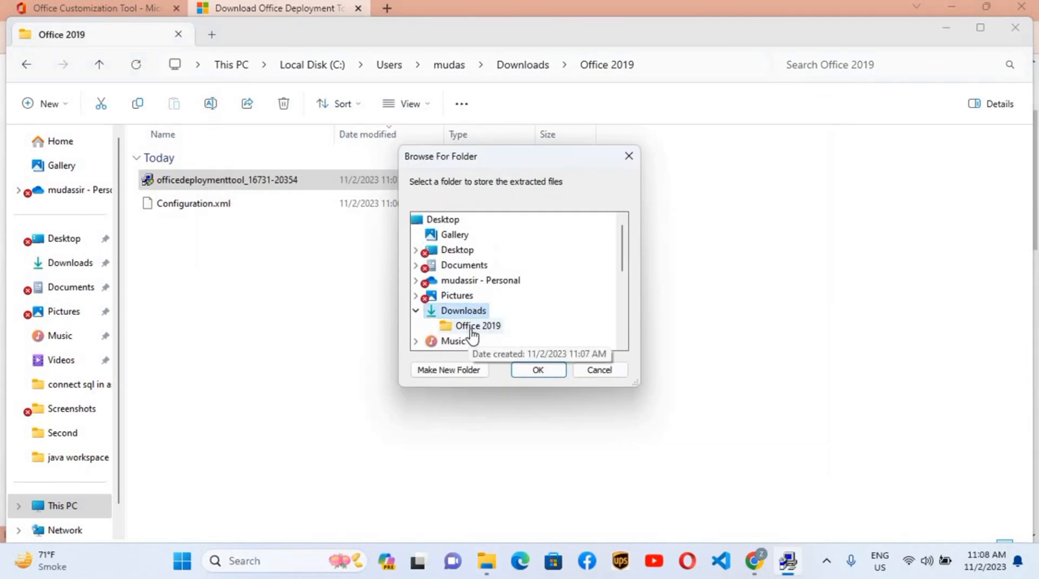
{"action": "left_click", "coordinate": [472, 330]}
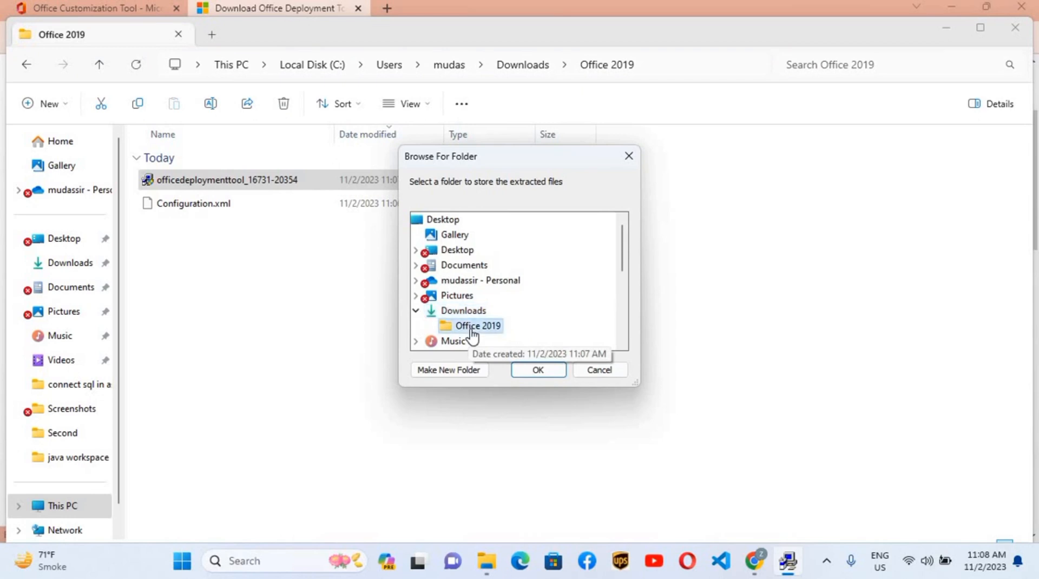
{"action": "left_click", "coordinate": [539, 371]}
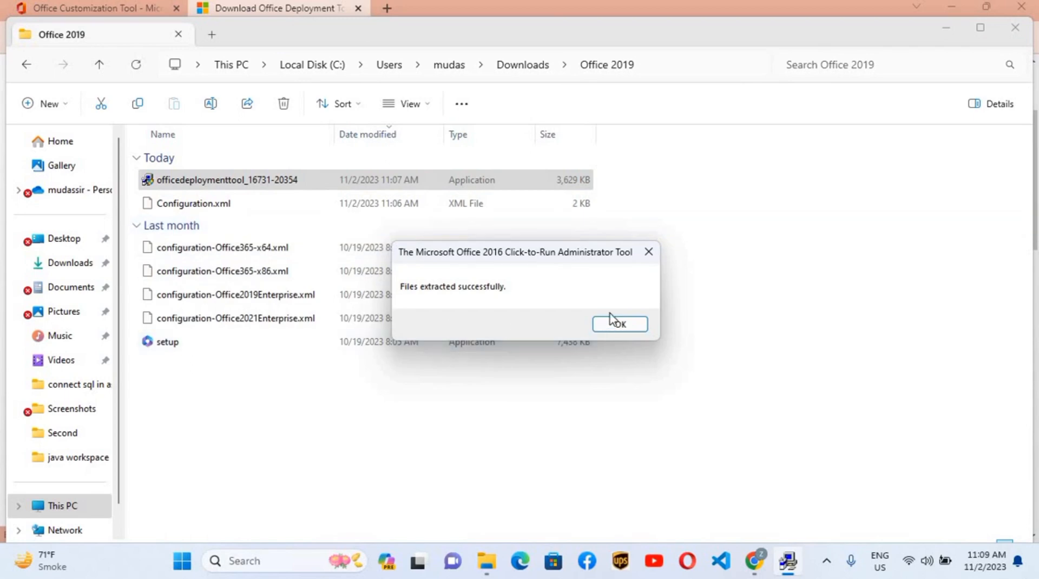
{"action": "left_click", "coordinate": [619, 326]}
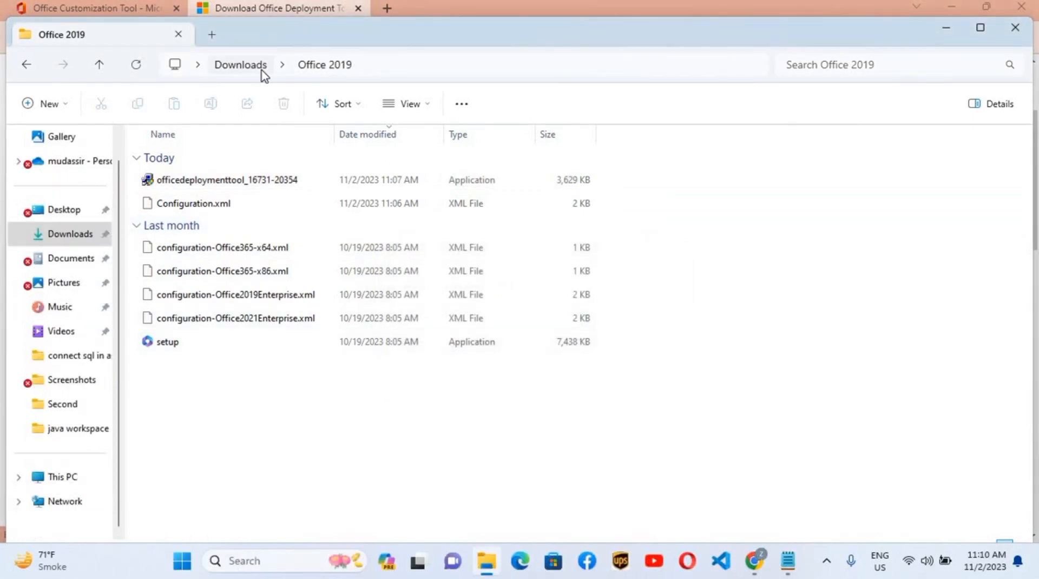
Step: Take the Office 2019 folder from Downloads and paste it into the root of Local Disk (C:)
{"action": "left_click", "coordinate": [262, 69]}
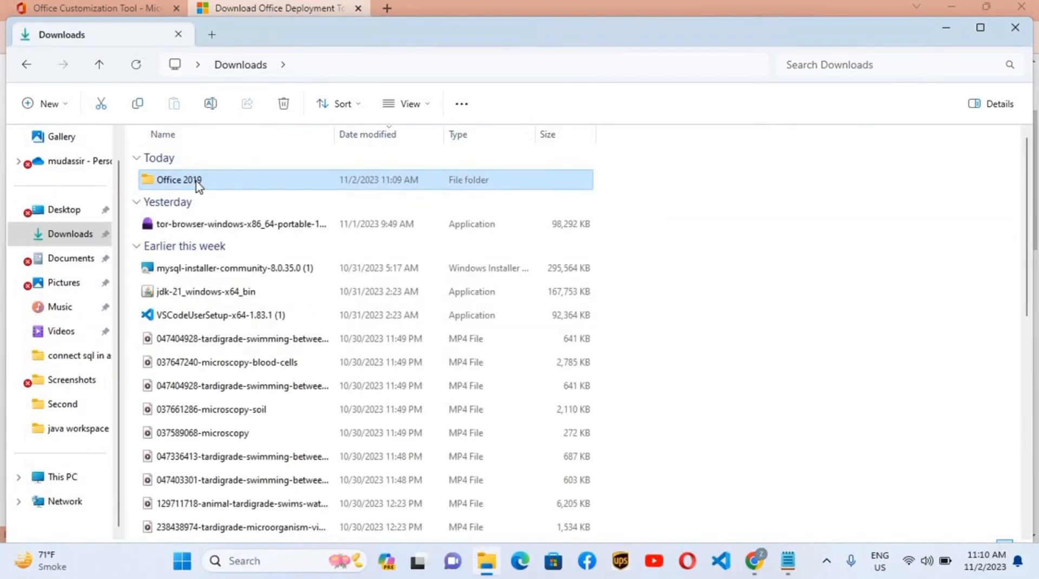
{"action": "left_click", "coordinate": [63, 477]}
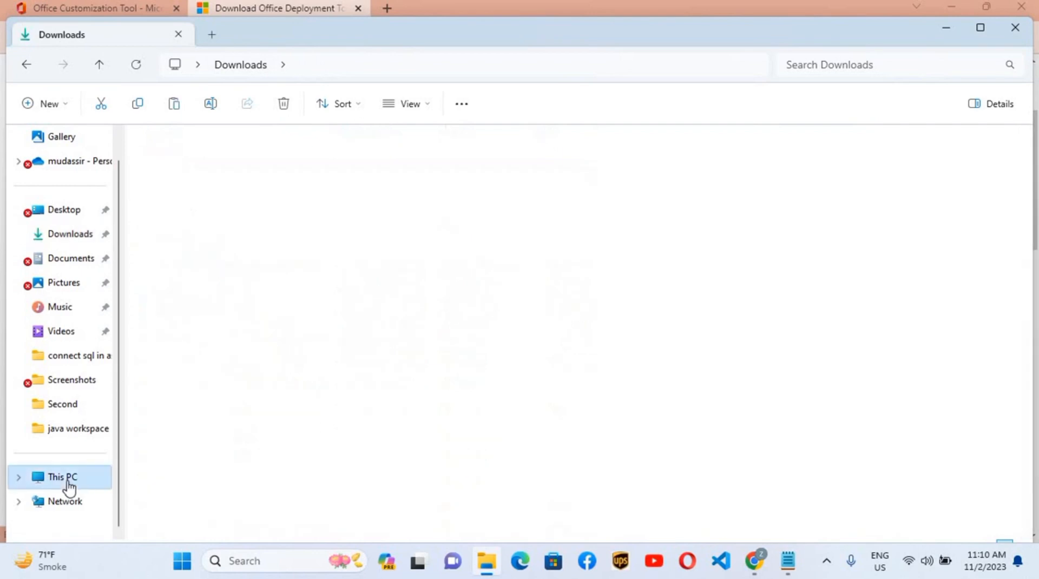
{"action": "double_click", "coordinate": [184, 170]}
{"action": "right_click", "coordinate": [160, 431]}
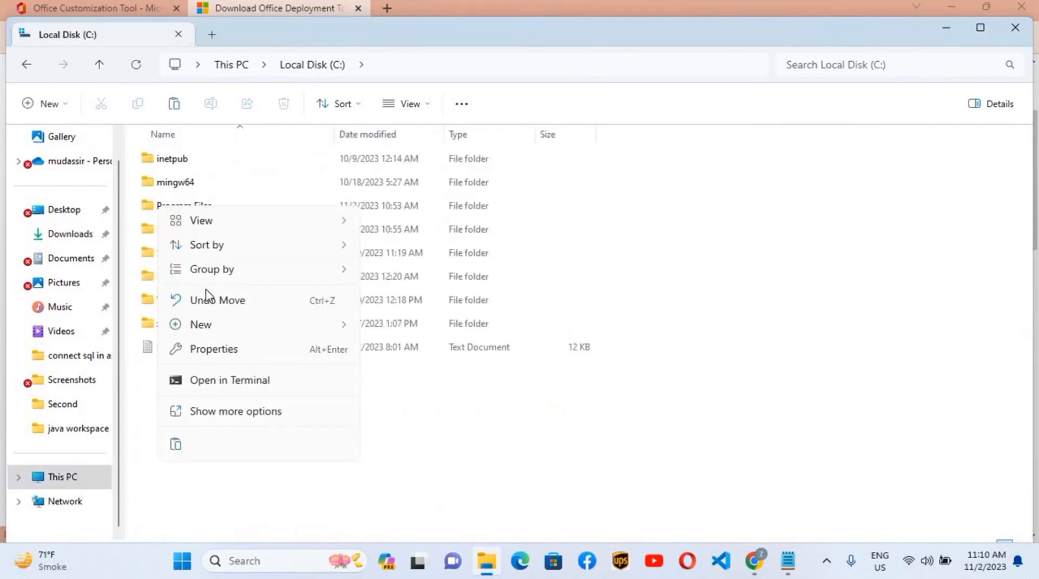
{"action": "left_click", "coordinate": [178, 441]}
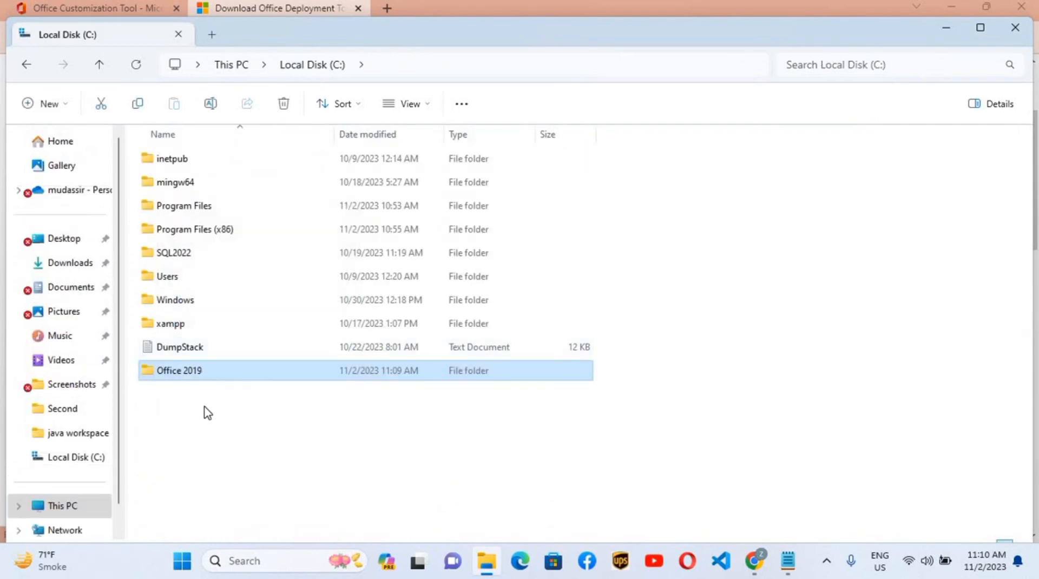
Step: Search Windows for "cmd" and run Command Prompt as administrator
{"action": "left_click", "coordinate": [253, 560]}
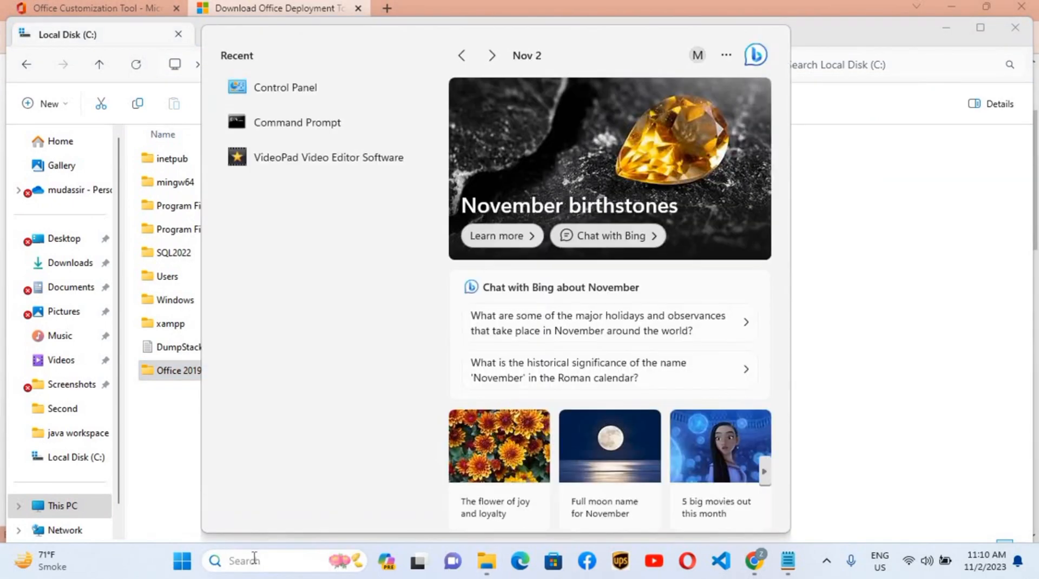
{"action": "type", "text": "cmd"}
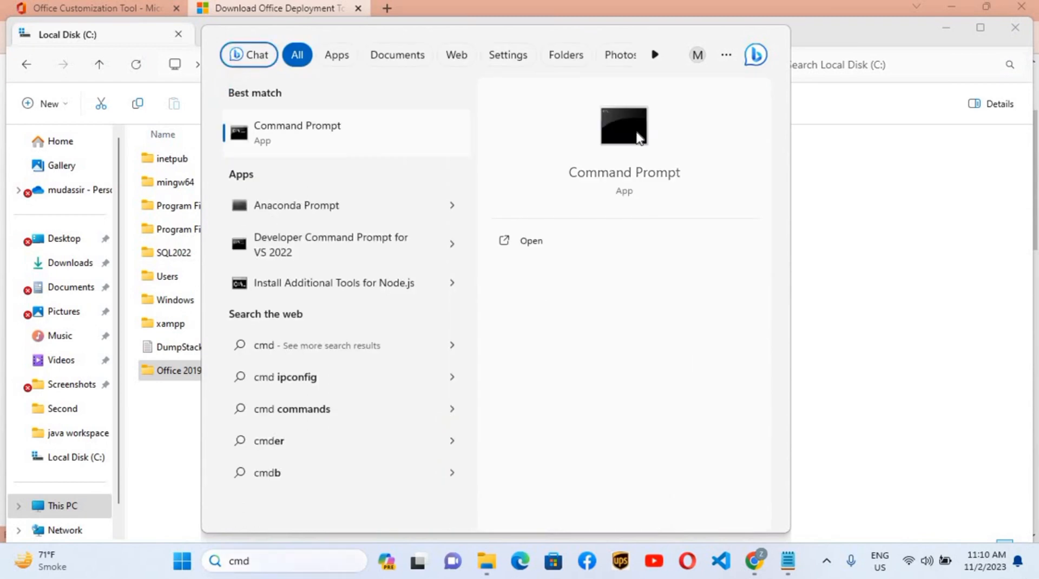
{"action": "right_click", "coordinate": [637, 134]}
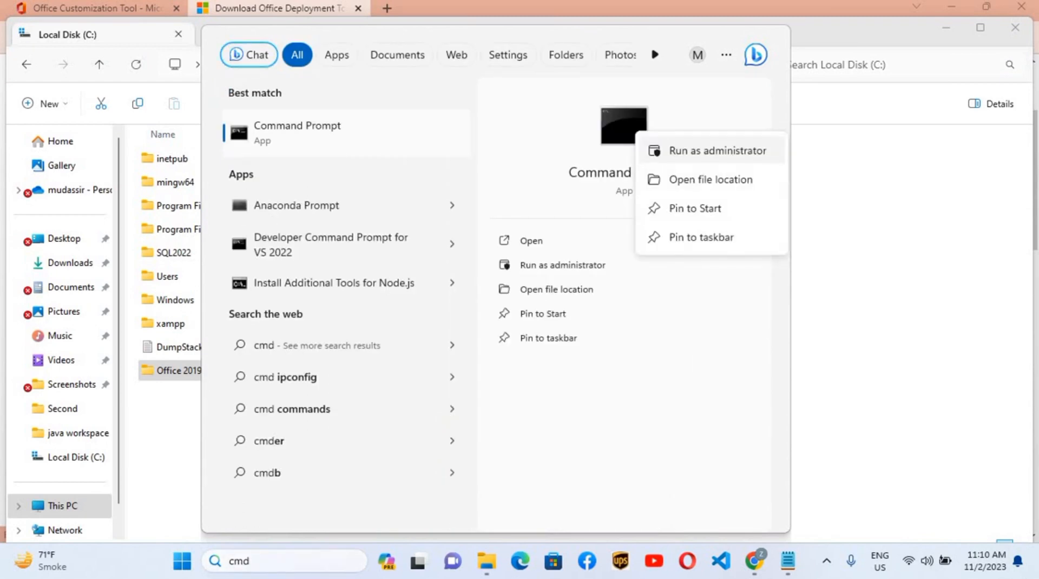
{"action": "left_click", "coordinate": [660, 156]}
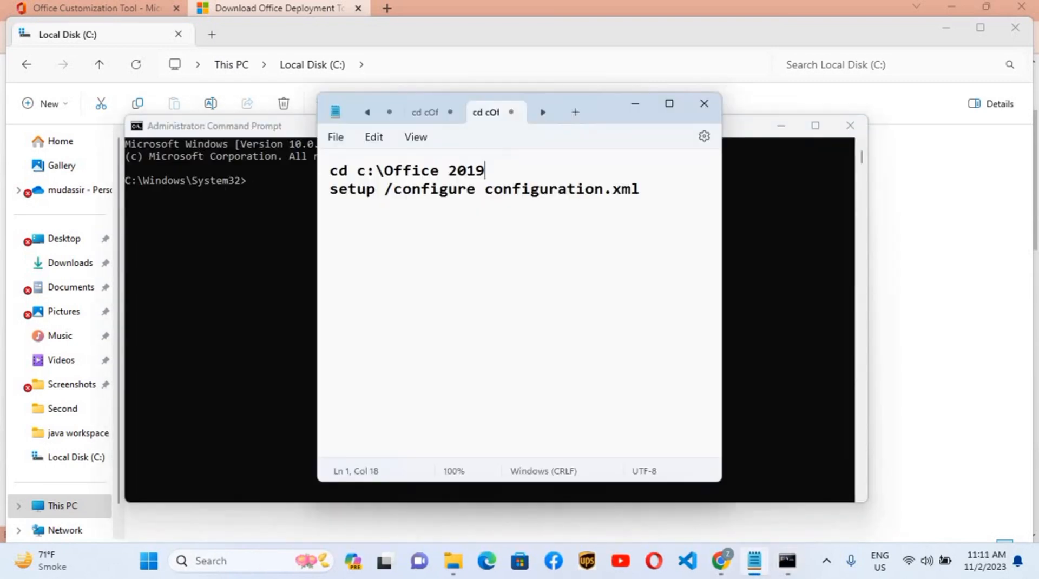
Step: Copy the command "cd c:\Office 2019" from the Notepad notes and run it in Command Prompt
{"action": "left_click_drag", "start_coordinate": [333, 176], "coordinate": [487, 172]}
{"action": "key", "text": "ctrl+c"}
{"action": "left_click", "coordinate": [260, 173]}
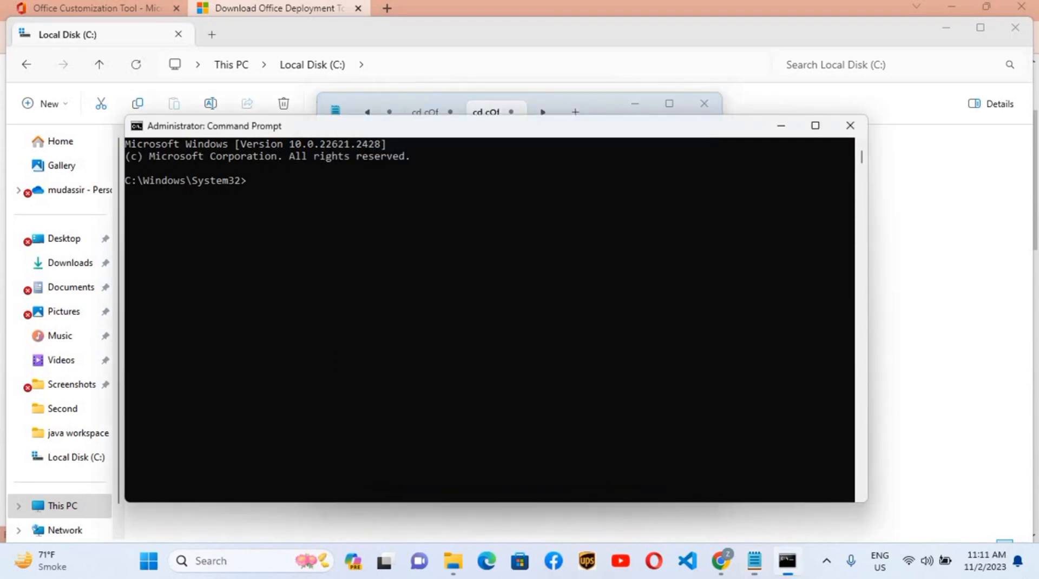
{"action": "right_click", "coordinate": [252, 177]}
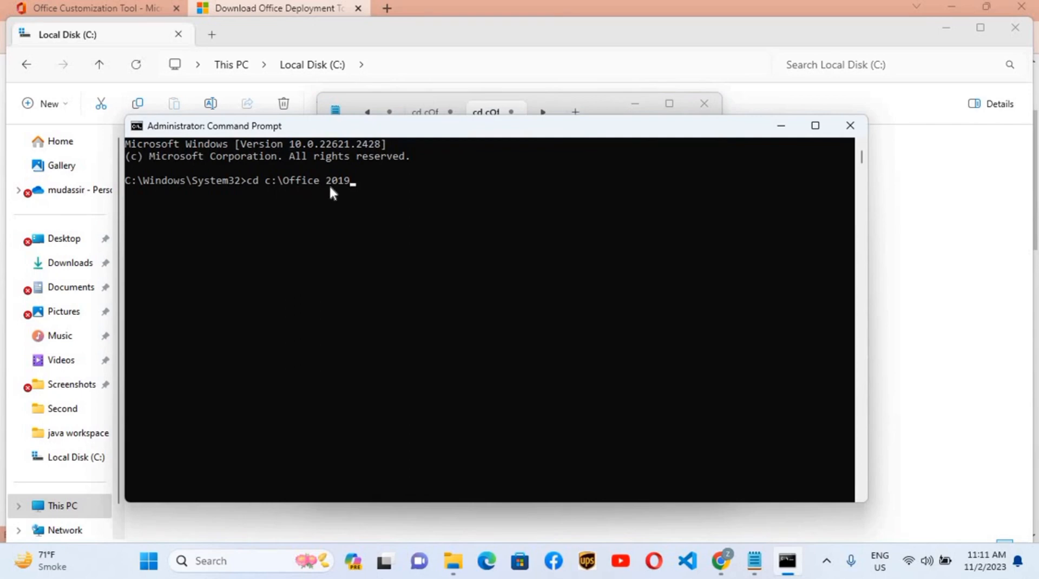
{"action": "key", "text": "Return"}
Step: Run "setup /configure configuration.xml" from the Notepad notes in Command Prompt to install Office, and close the finished installer
{"action": "left_click", "coordinate": [754, 559]}
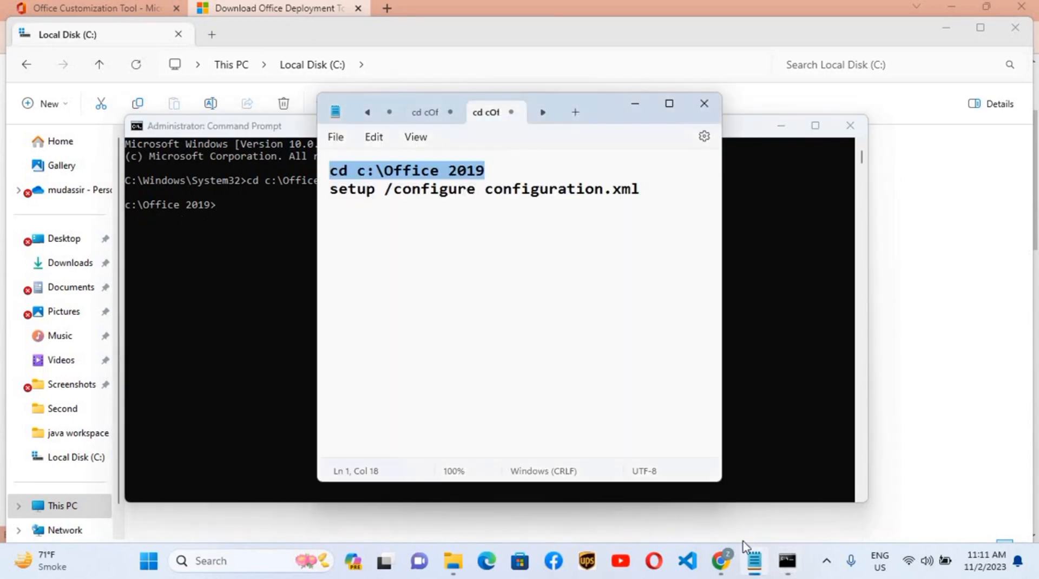
{"action": "left_click_drag", "start_coordinate": [331, 189], "coordinate": [575, 206]}
{"action": "key", "text": "alt+Tab"}
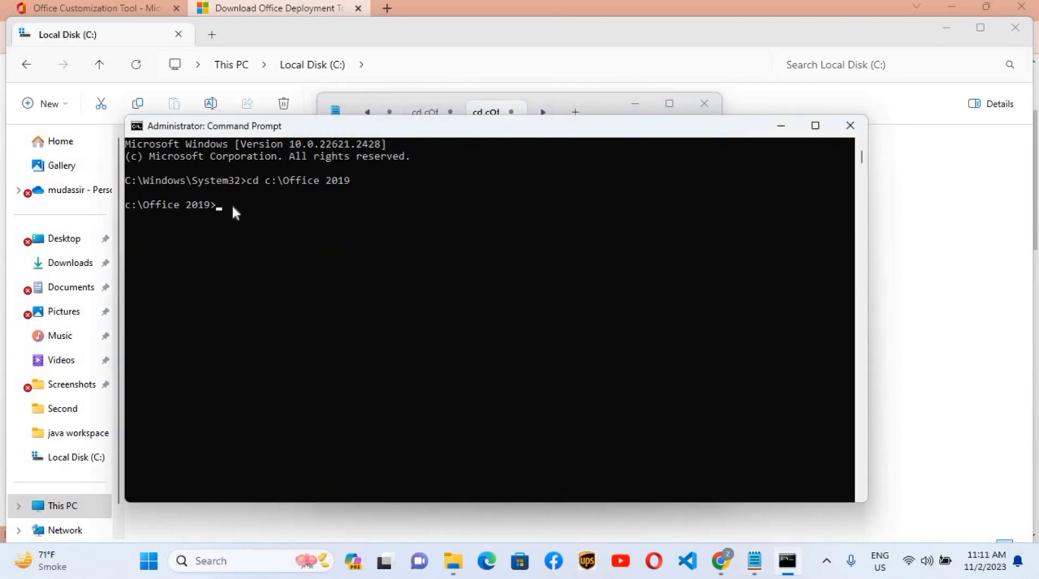
{"action": "type", "text": "setup /configure configuration.xml"}
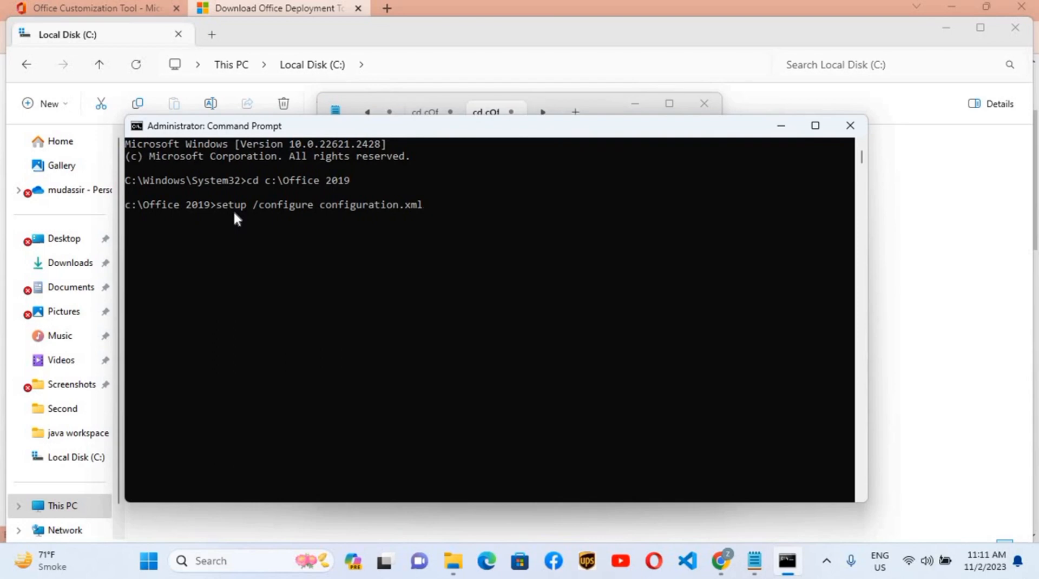
{"action": "key", "text": "Return"}
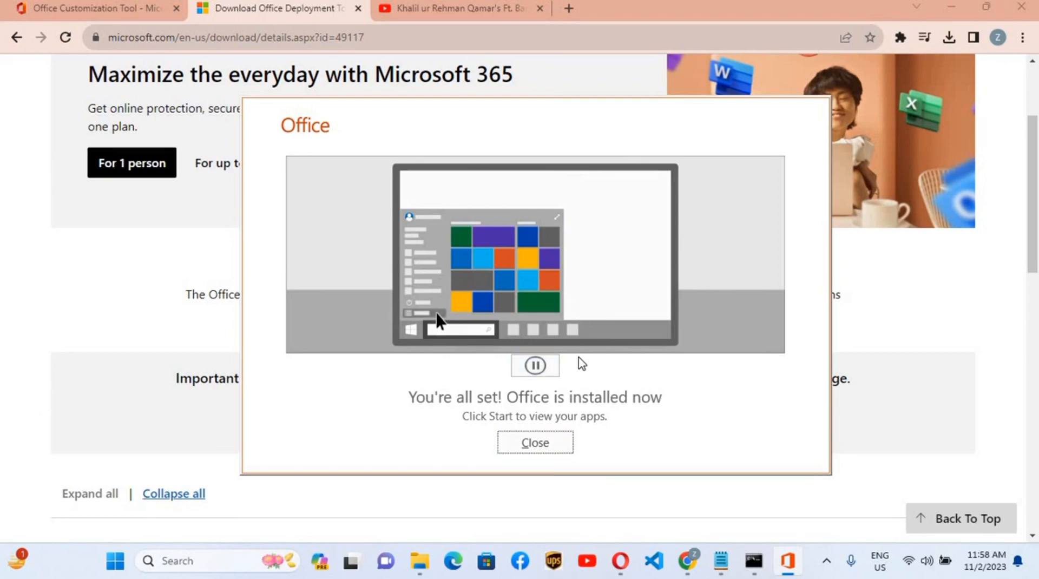
{"action": "left_click", "coordinate": [545, 445]}
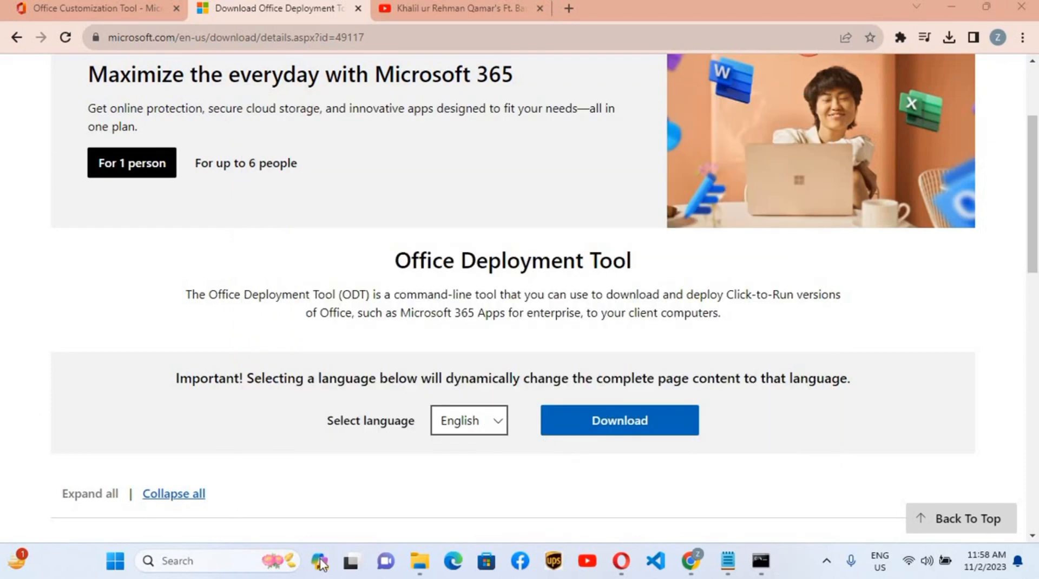
Step: Search Windows for "word" and "powerpoint" to check whether these Office apps are installed
{"action": "left_click", "coordinate": [256, 560]}
{"action": "type", "text": "word"}
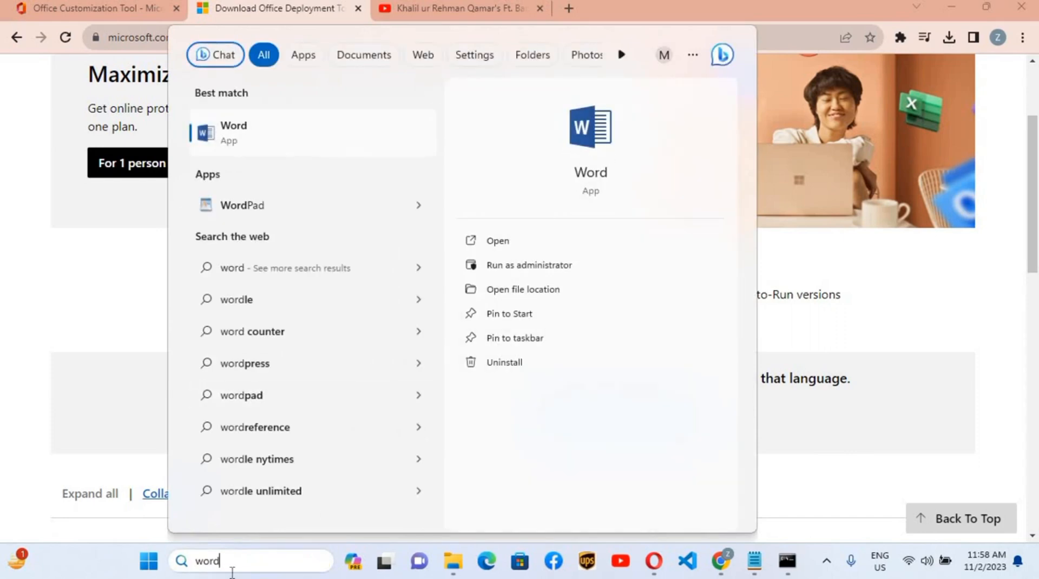
{"action": "key", "text": "BackSpace"}
{"action": "key", "text": "BackSpace"}
{"action": "key", "text": "BackSpace"}
{"action": "key", "text": "BackSpace"}
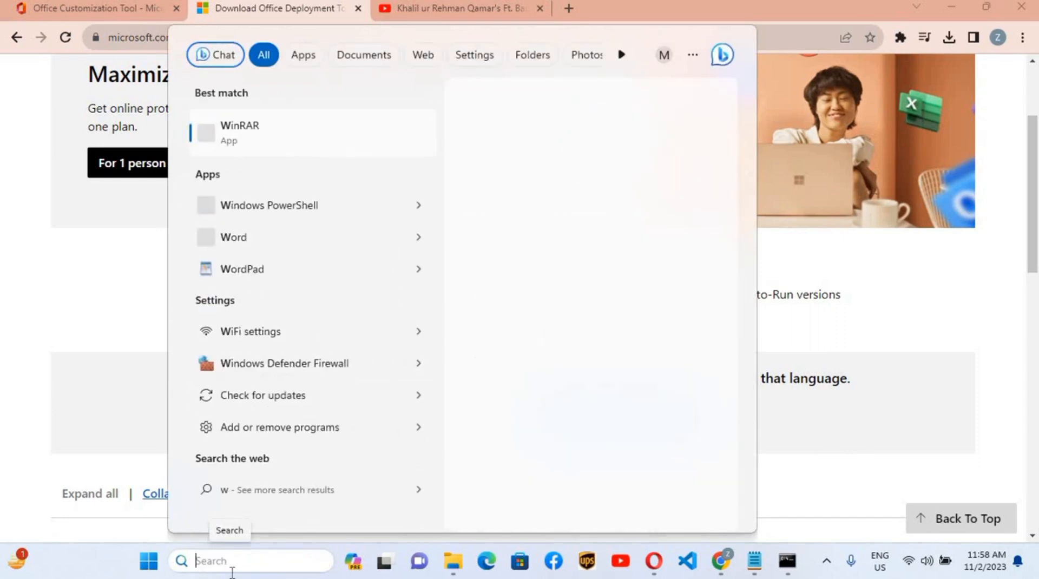
{"action": "type", "text": "powerpoint"}
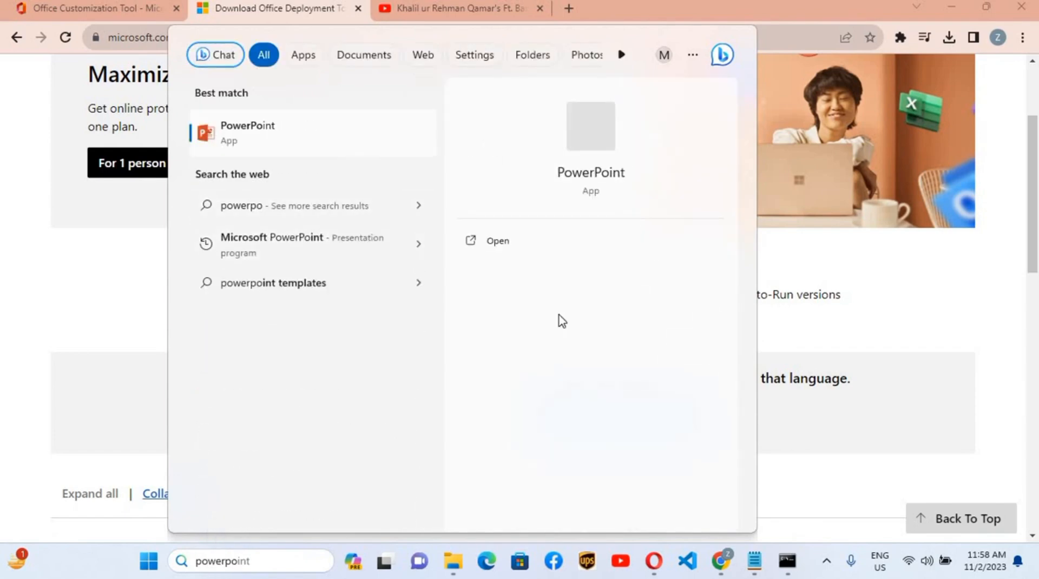
Step: Search Windows for Access and Excel to check whether these Office apps are installed
{"action": "key", "text": "BackSpace"}
{"action": "key", "text": "BackSpace"}
{"action": "key", "text": "BackSpace"}
{"action": "key", "text": "BackSpace"}
{"action": "key", "text": "BackSpace"}
{"action": "key", "text": "BackSpace"}
{"action": "key", "text": "BackSpace"}
{"action": "type", "text": "ac"}
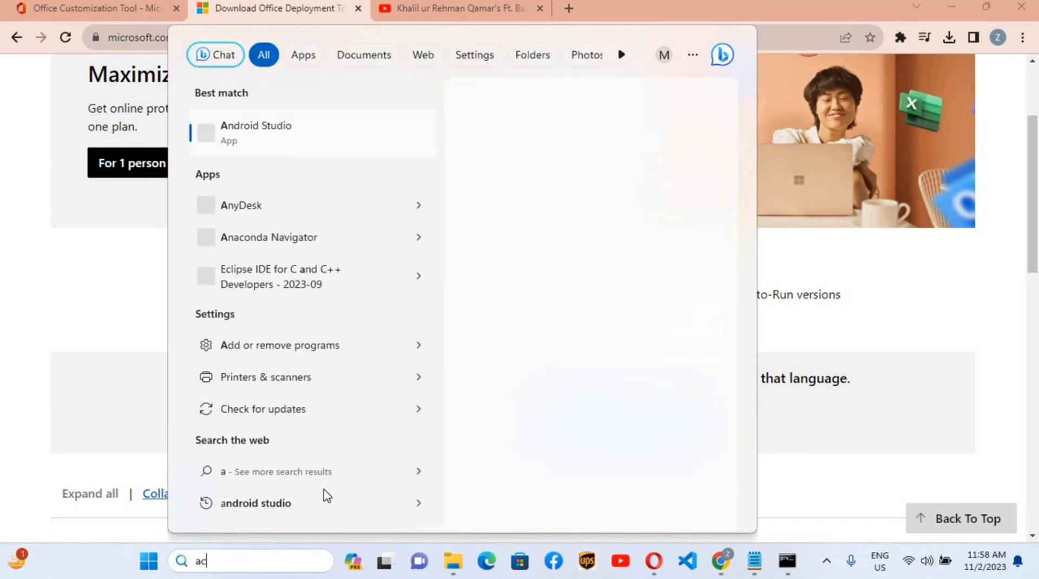
{"action": "type", "text": "c"}
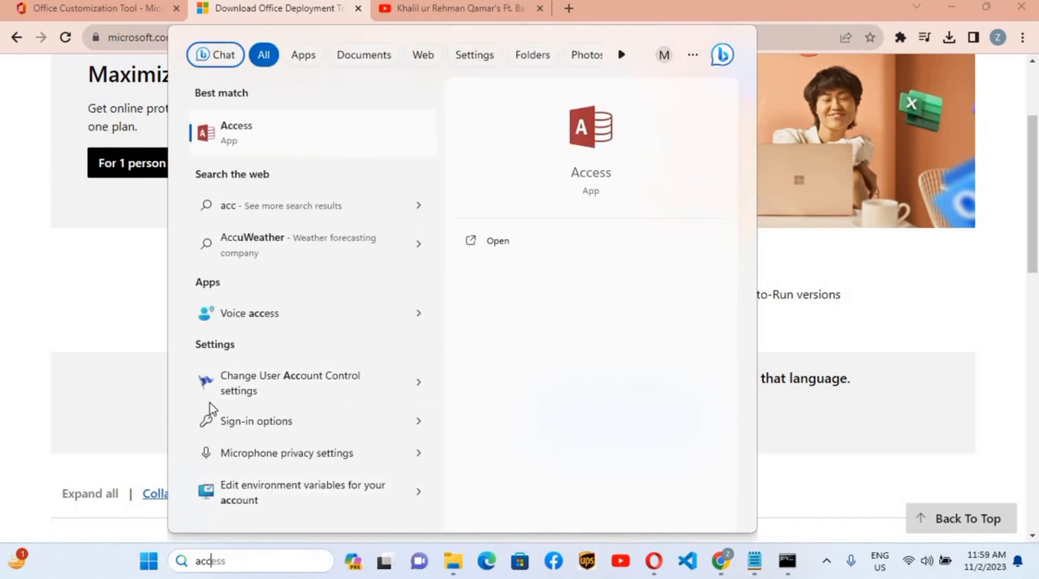
{"action": "key", "text": "BackSpace"}
{"action": "key", "text": "BackSpace"}
{"action": "key", "text": "BackSpace"}
{"action": "key", "text": "BackSpace"}
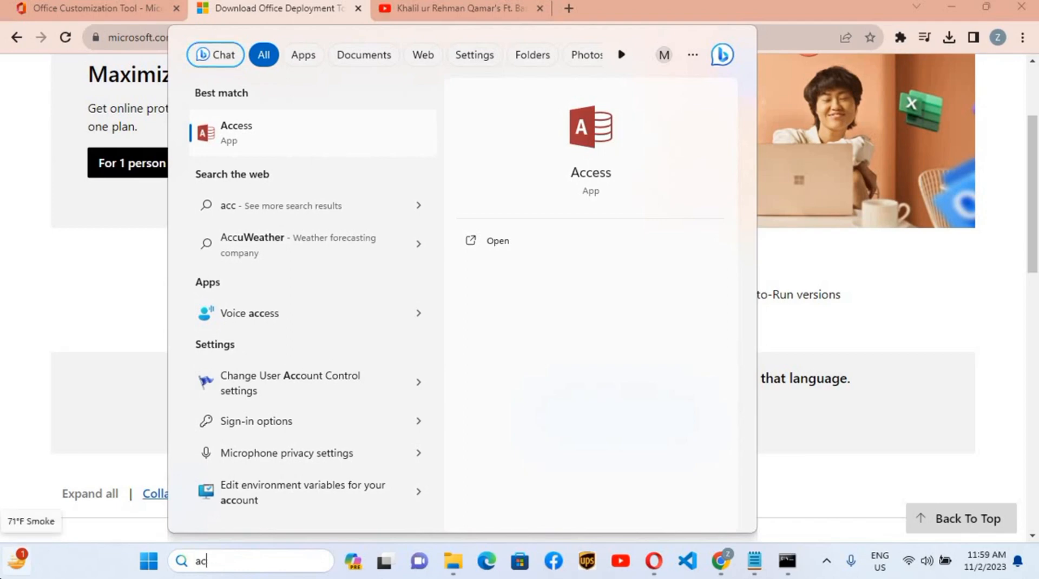
{"action": "type", "text": "Excel"}
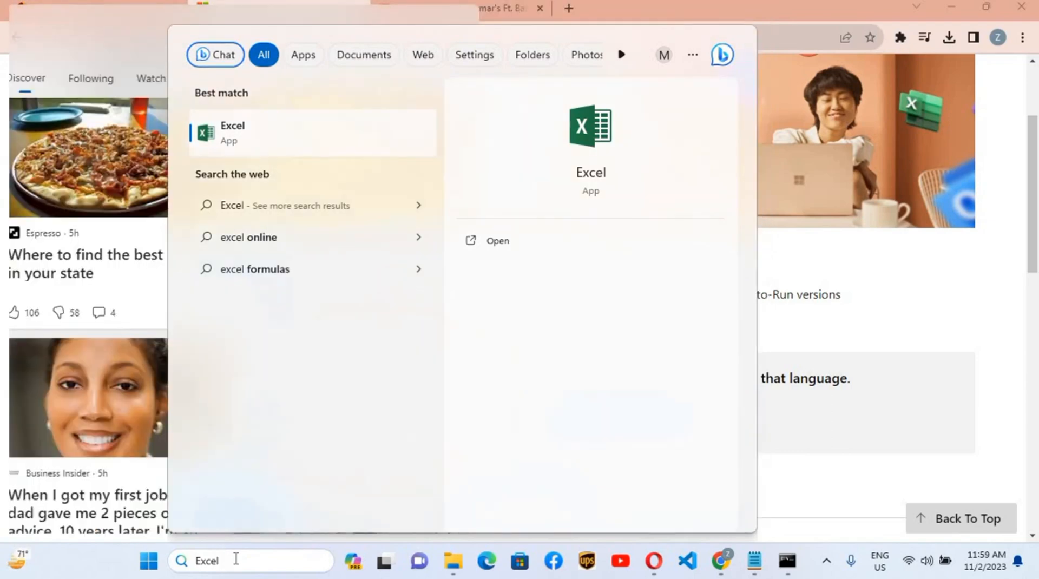
Step: Replace the Windows search text with "word" and launch the Word app from the results
{"action": "key", "text": "BackSpace"}
{"action": "key", "text": "BackSpace"}
{"action": "key", "text": "BackSpace"}
{"action": "key", "text": "BackSpace"}
{"action": "key", "text": "BackSpace"}
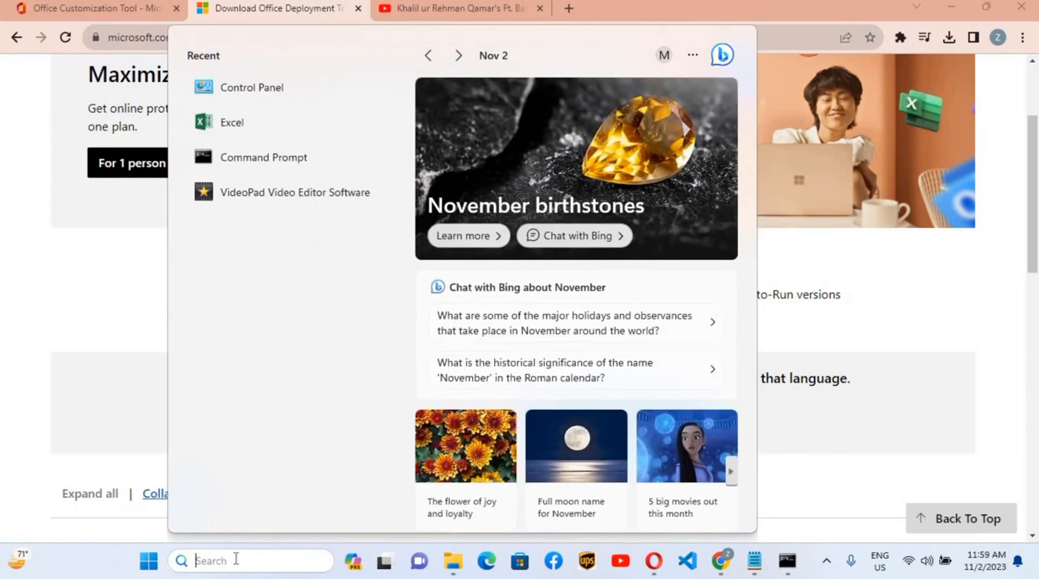
{"action": "type", "text": "word"}
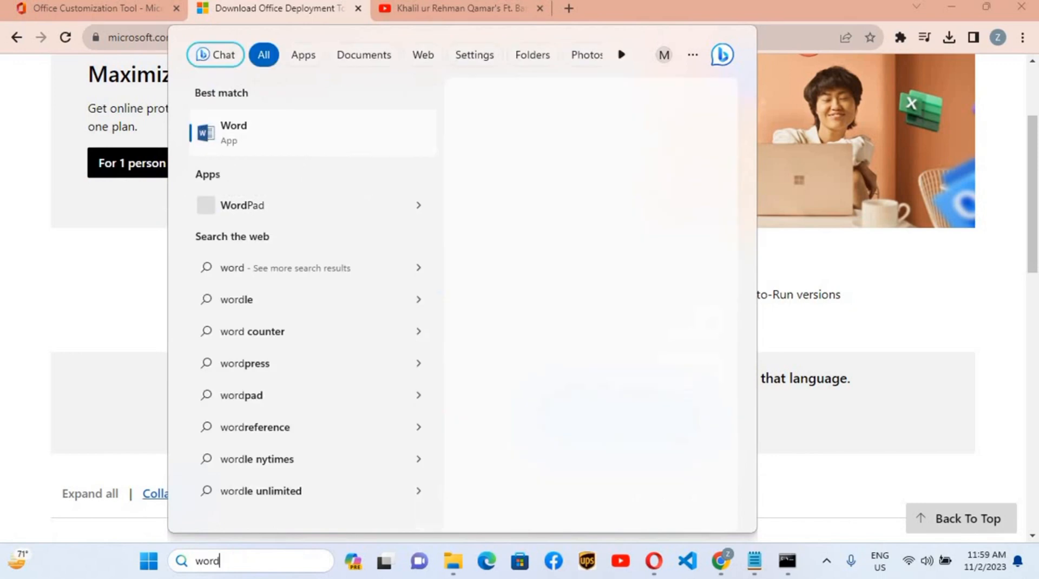
{"action": "left_click", "coordinate": [243, 143]}
{"action": "left_click", "coordinate": [856, 105]}
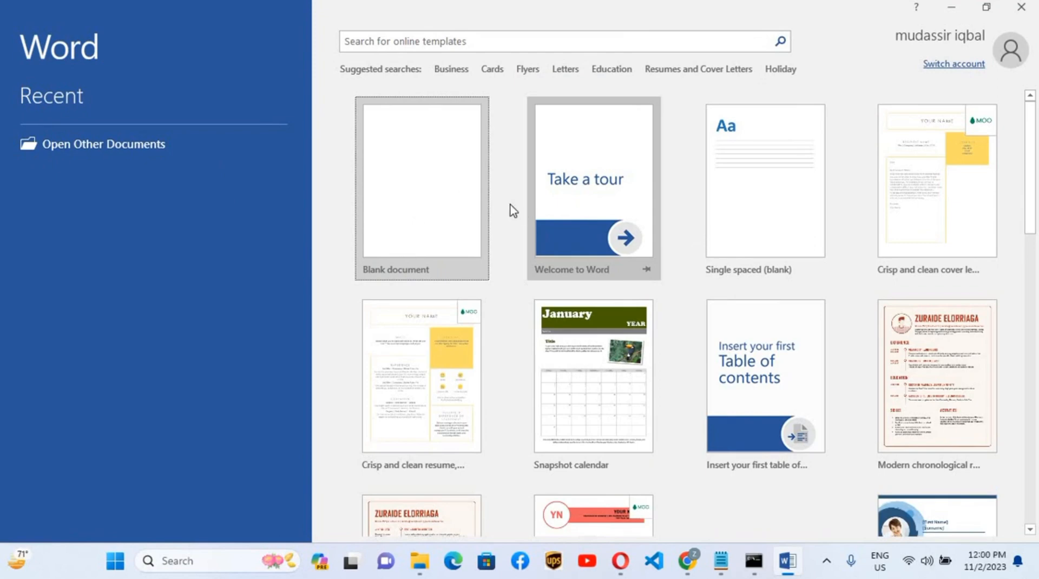
Step: Create a blank Word document and enter the test text "sdghgjgky"
{"action": "left_click", "coordinate": [434, 186]}
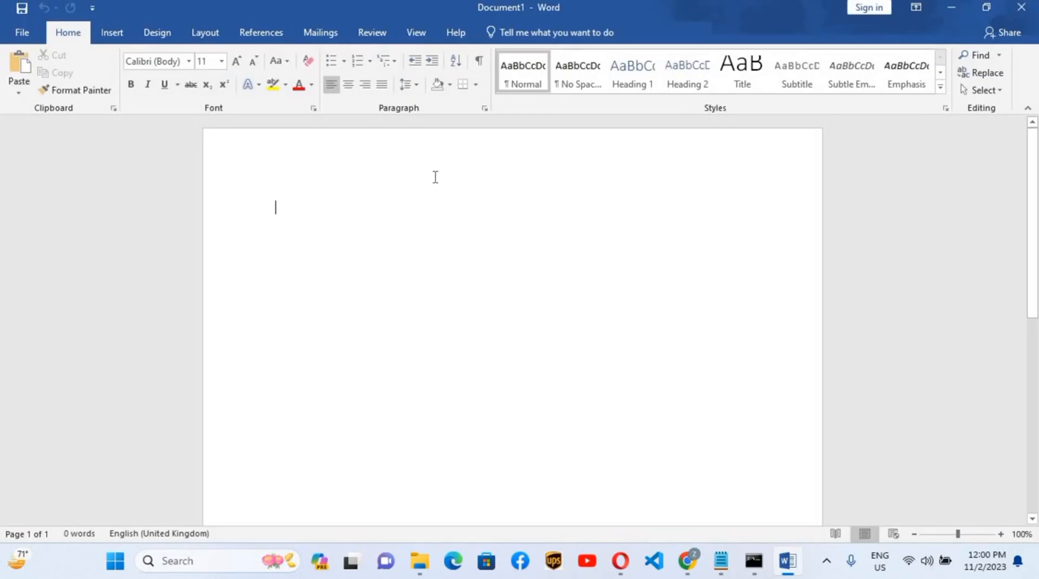
{"action": "type", "text": "sdghg"}
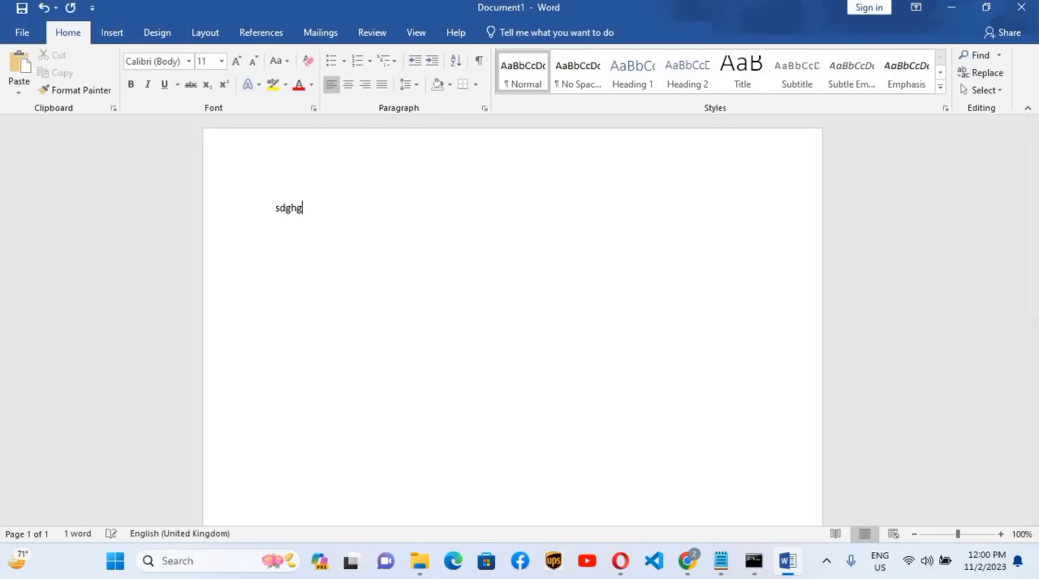
{"action": "type", "text": "jgky"}
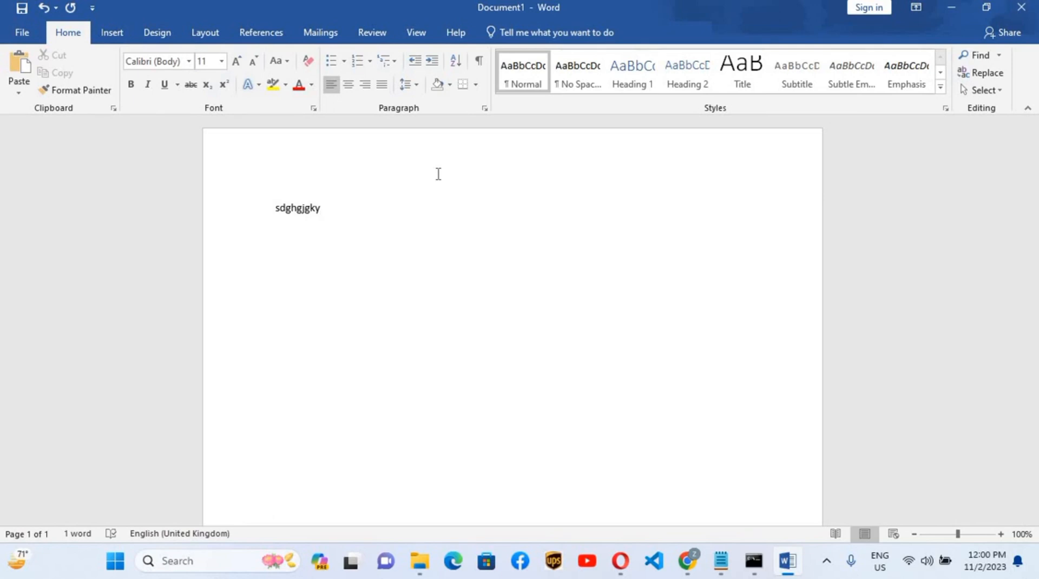